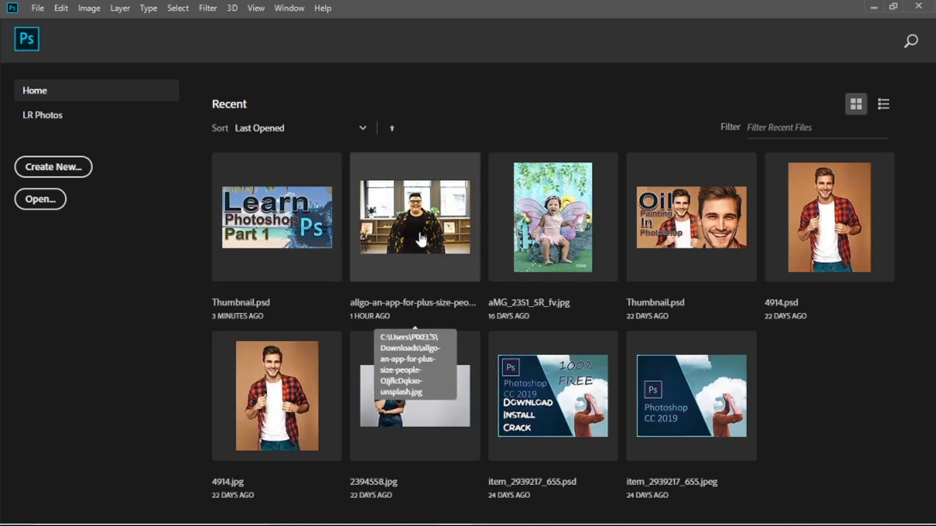
# Open the image allgo-an-app-for-plus-size-people-OJjflcDqkxo-unsplash.jpg from the Downloads folder
pyautogui.click(39, 11)
pyautogui.click(47, 36)
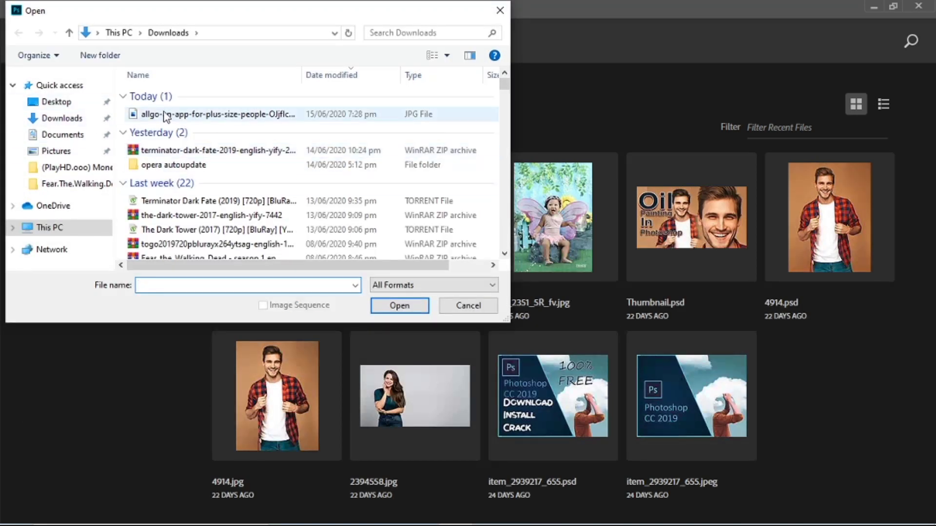
pyautogui.click(226, 116)
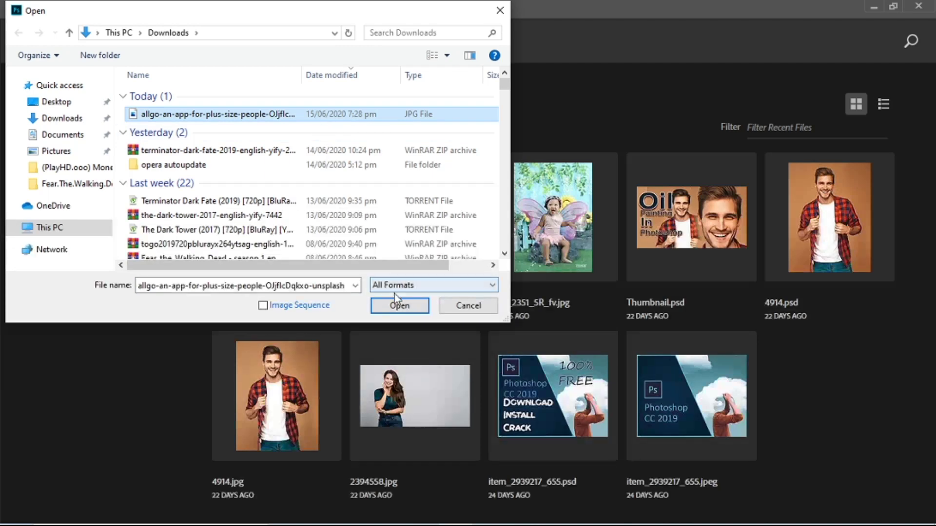
pyautogui.click(395, 310)
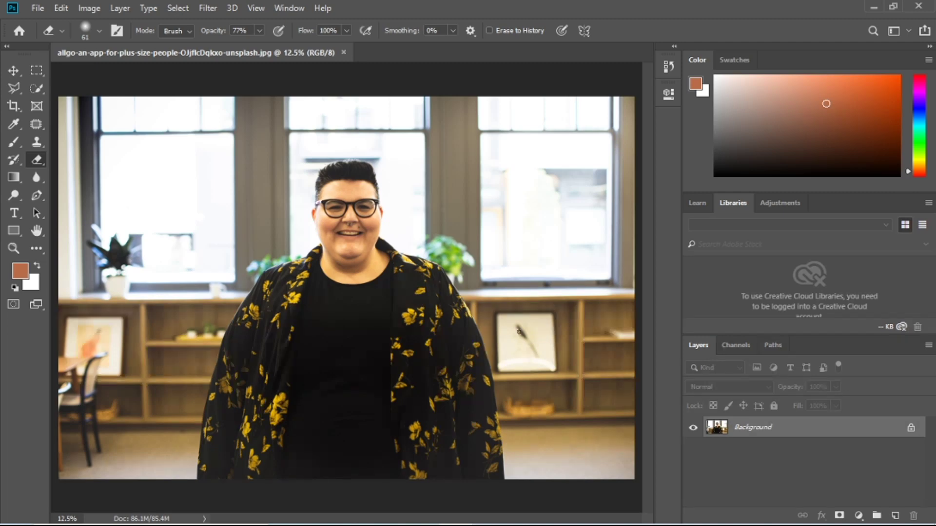
# Duplicate the Background layer as Background copy
pyautogui.rightClick(726, 432)
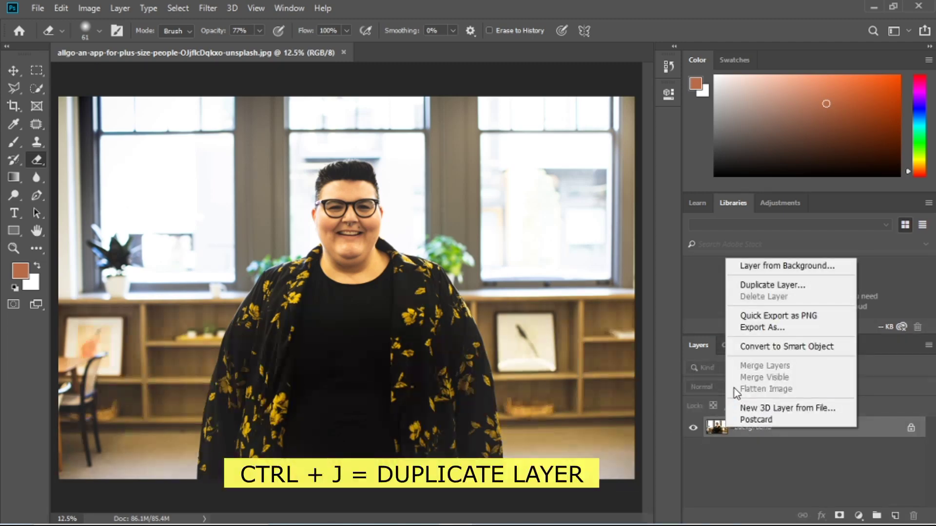
pyautogui.click(772, 286)
pyautogui.click(591, 140)
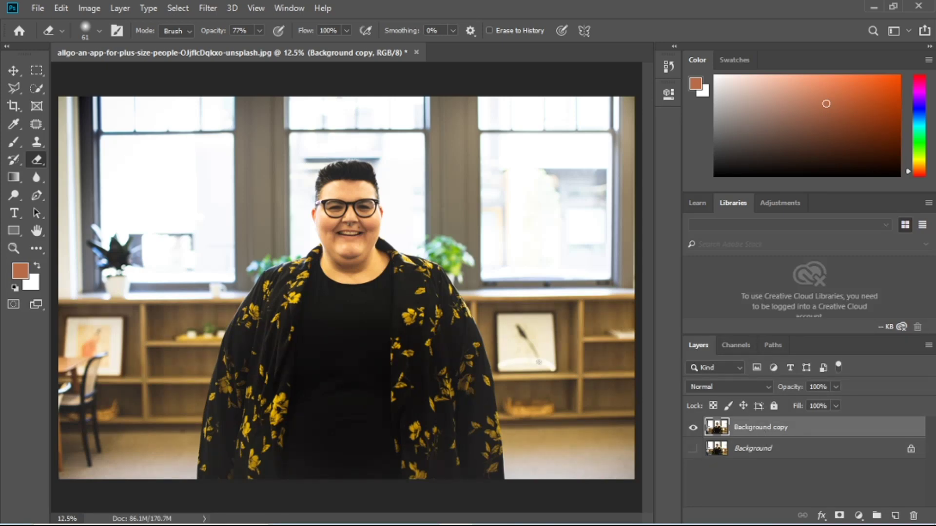
# Start the Liquify filter on the Background copy layer and slim the jaw and neck edges with the Forward Warp tool
pyautogui.click(208, 9)
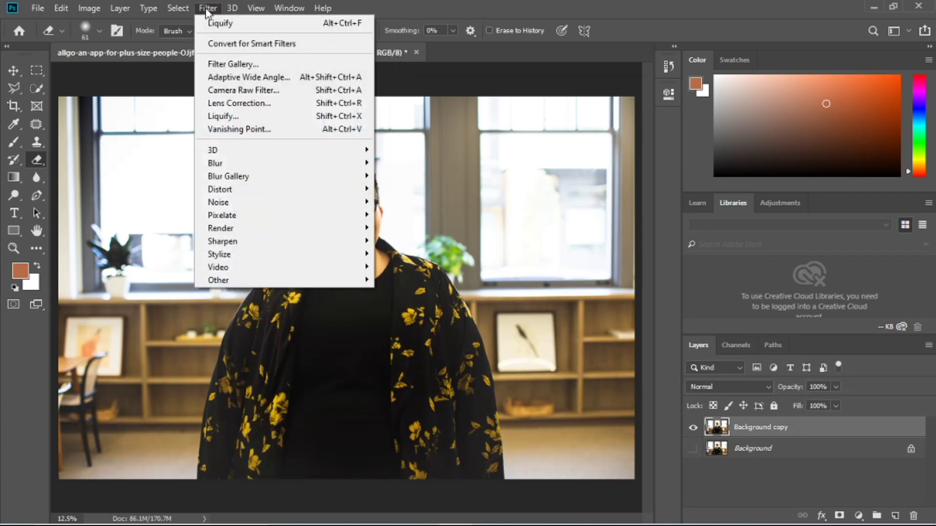
pyautogui.click(244, 118)
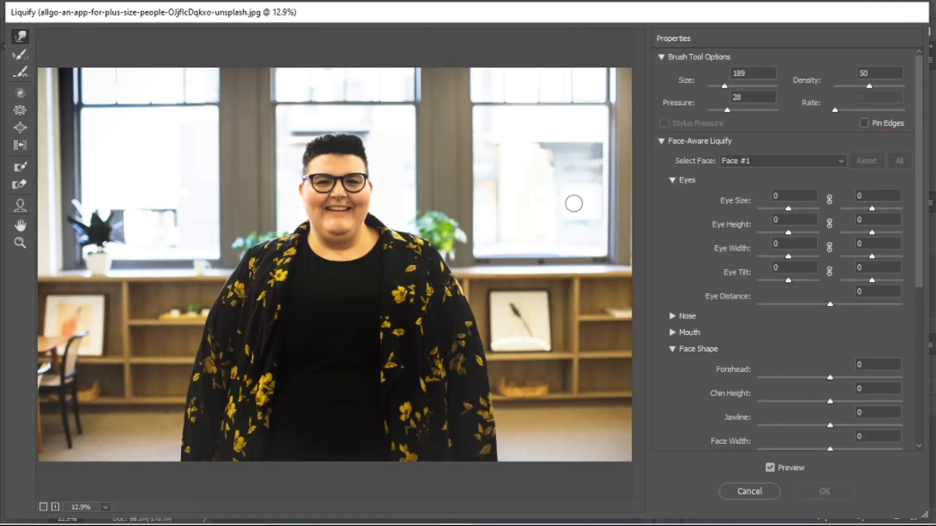
pyautogui.hotkey('ctrl', '=')
pyautogui.hotkey('ctrl', '=')
pyautogui.scroll(-2, 476, 136)
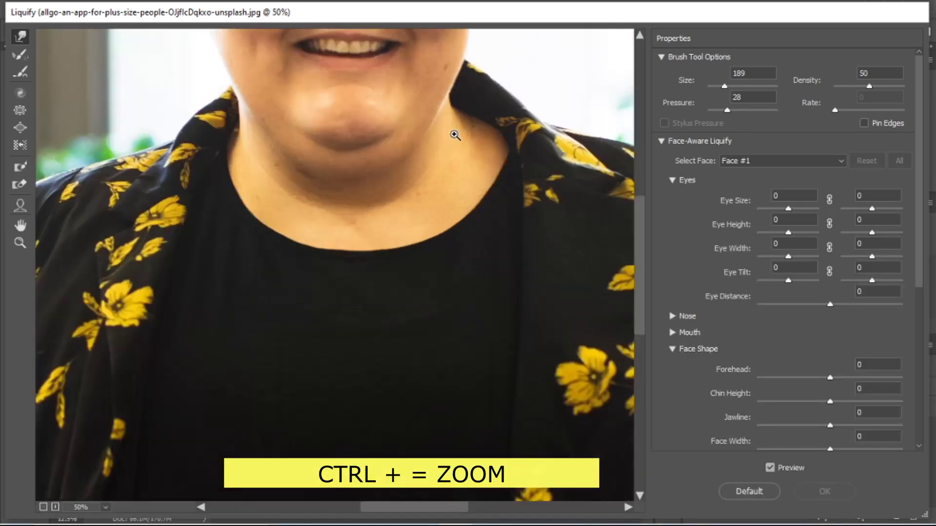
pyautogui.scroll(2, 453, 134)
pyautogui.hotkey('ctrl', '=')
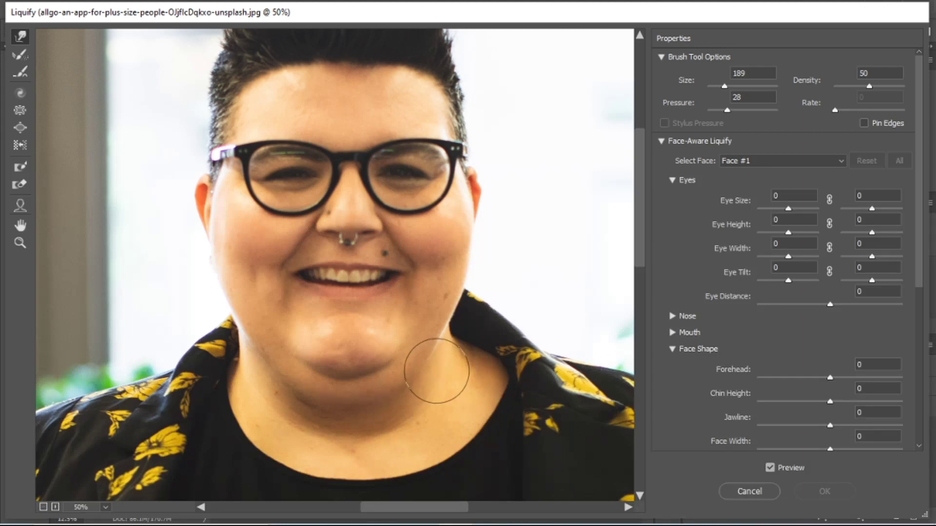
pyautogui.moveTo(430, 360); pyautogui.dragTo(445, 344)
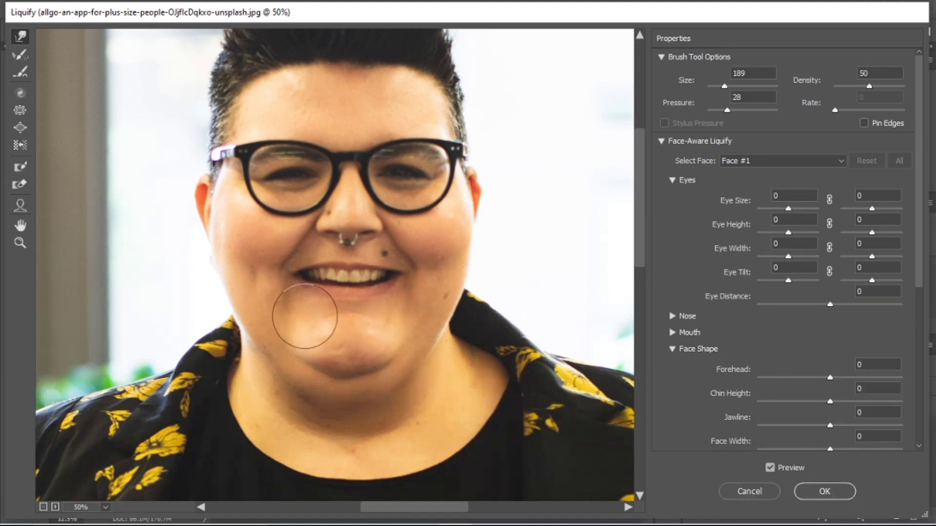
pyautogui.moveTo(105, 293)
pyautogui.mouseDown()
pyautogui.moveTo(146, 282)
pyautogui.moveTo(101, 301)
pyautogui.moveTo(104, 273)
pyautogui.moveTo(117, 290)
pyautogui.mouseUp()
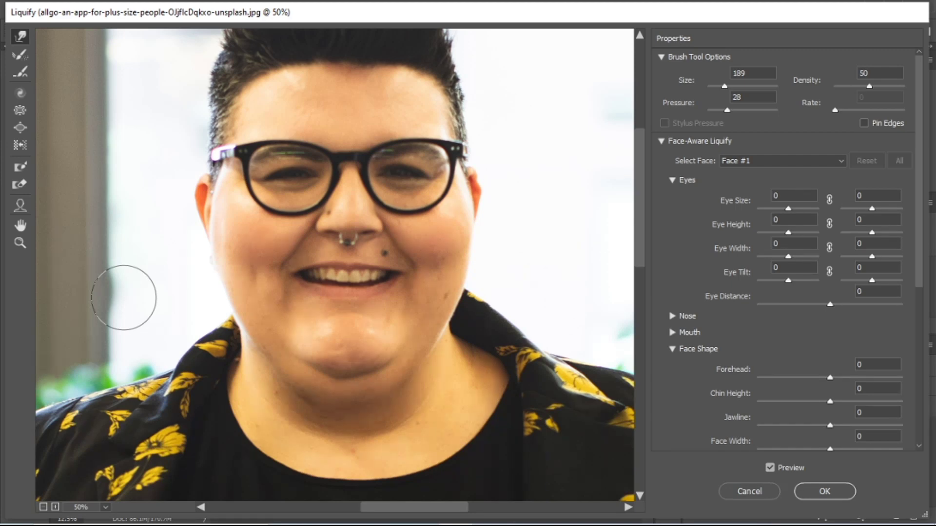
pyautogui.hotkey('ctrl', 'space')
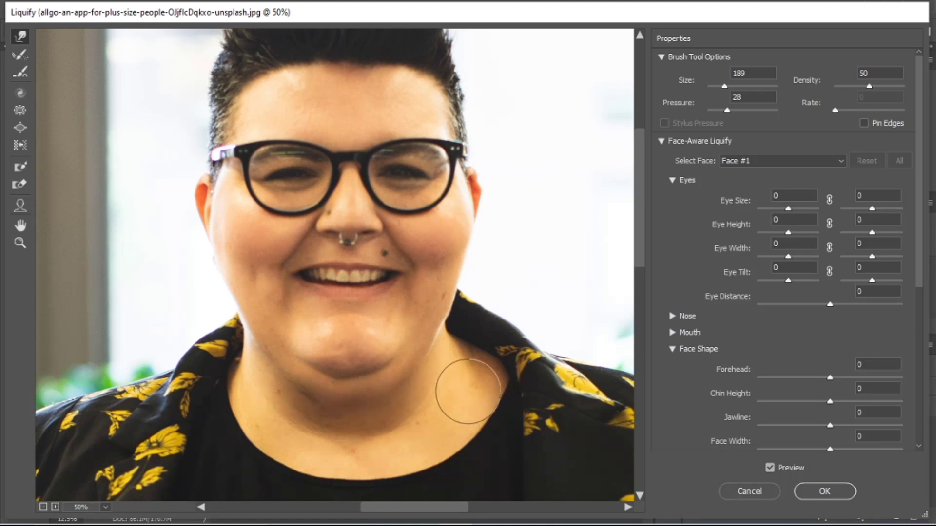
# Reshape the face's jawline, forehead and chin with the Face tool and apply the Liquify filter
pyautogui.scroll(3, 565, 368)
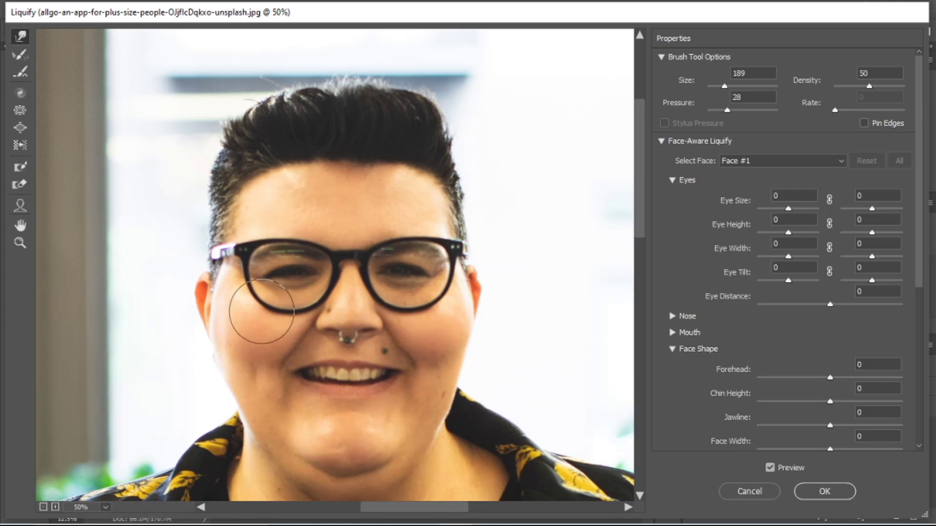
pyautogui.click(21, 208)
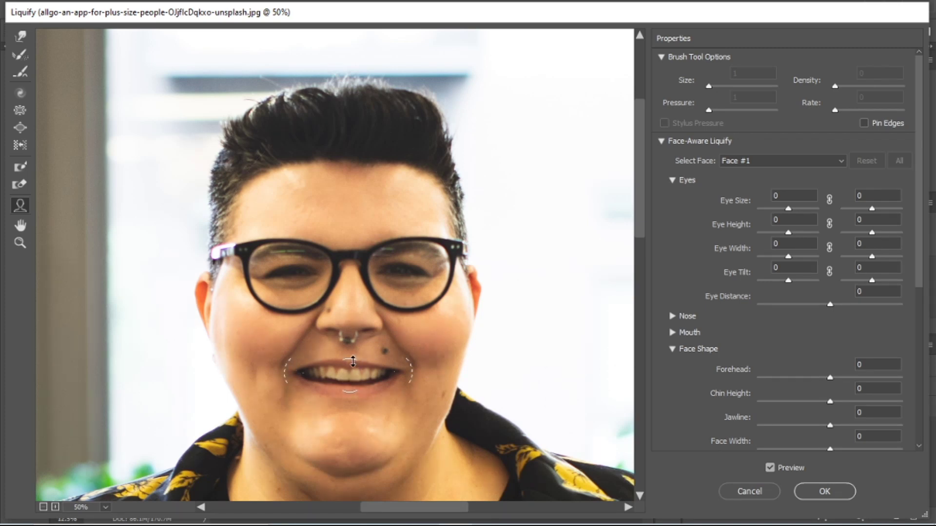
pyautogui.moveTo(349, 361)
pyautogui.mouseDown()
pyautogui.moveTo(355, 337)
pyautogui.moveTo(355, 357)
pyautogui.mouseUp()
pyautogui.hotkey('ctrl', 'alt', 'z')
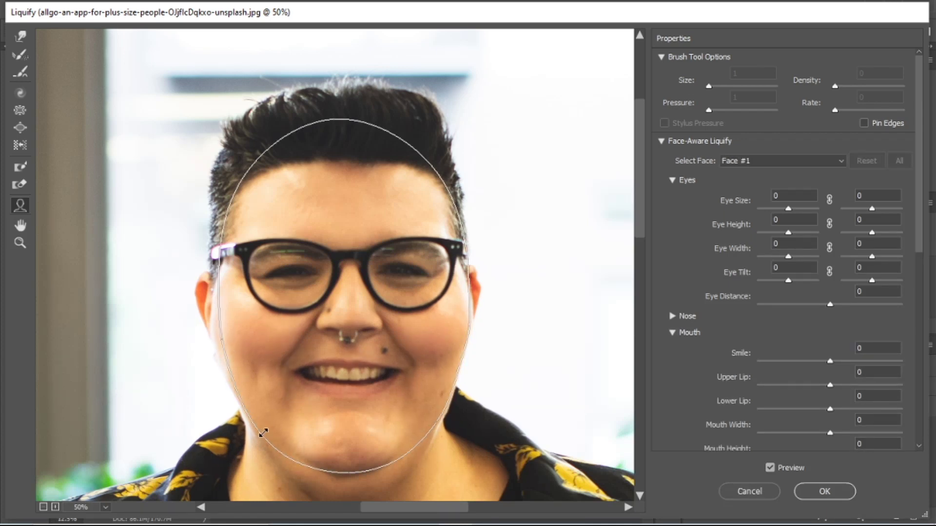
pyautogui.moveTo(266, 430); pyautogui.dragTo(262, 433)
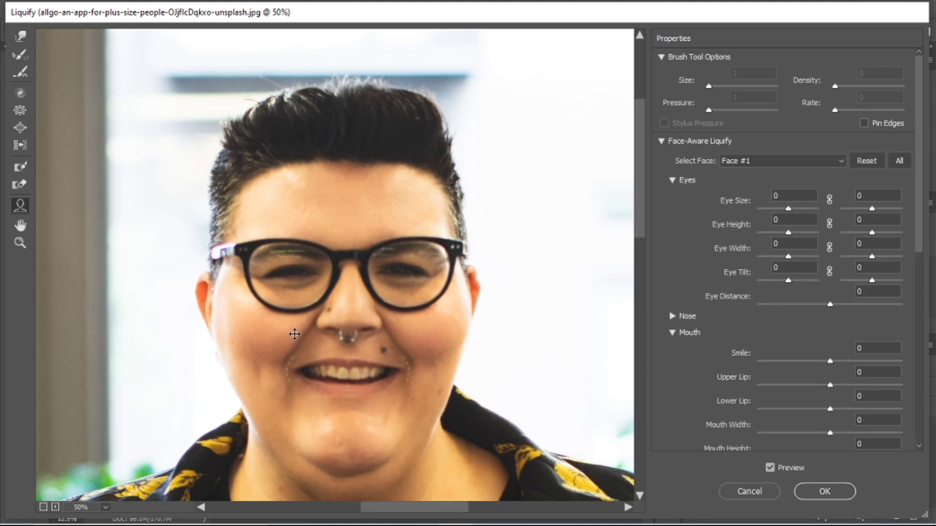
pyautogui.moveTo(356, 126)
pyautogui.mouseDown()
pyautogui.moveTo(357, 141)
pyautogui.moveTo(355, 121)
pyautogui.mouseUp()
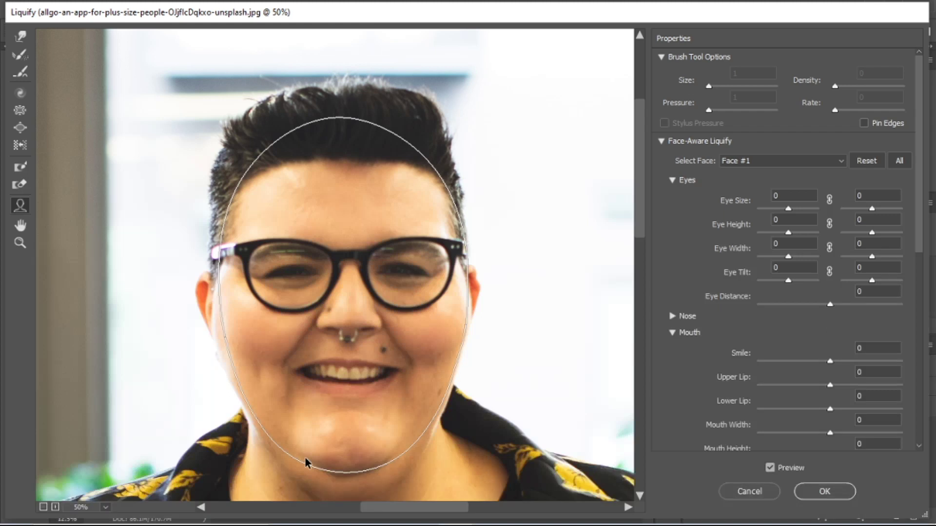
pyautogui.moveTo(334, 475); pyautogui.dragTo(338, 470)
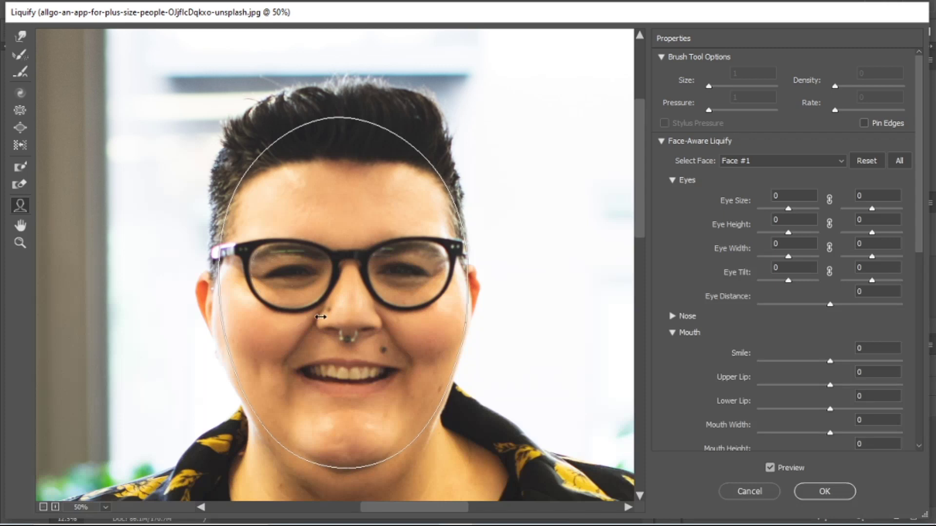
pyautogui.click(816, 493)
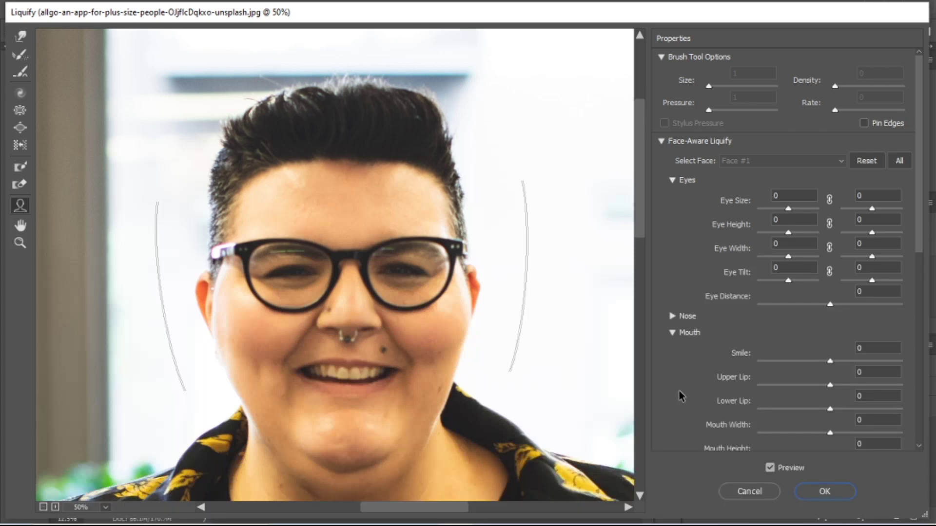
pyautogui.press('Return')
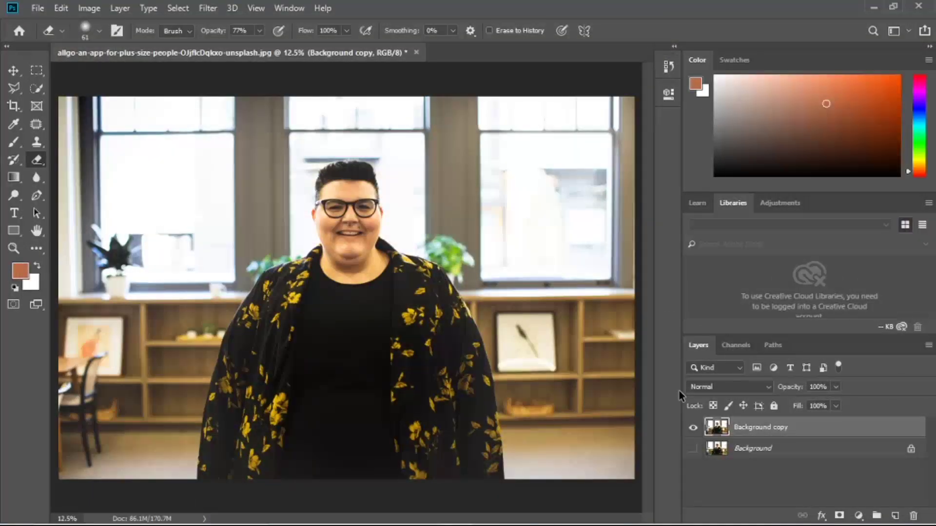
# Select the double chin and neck area between the chin line and the shirt collar with the Polygonal Lasso tool
pyautogui.scroll(5, 370, 253)
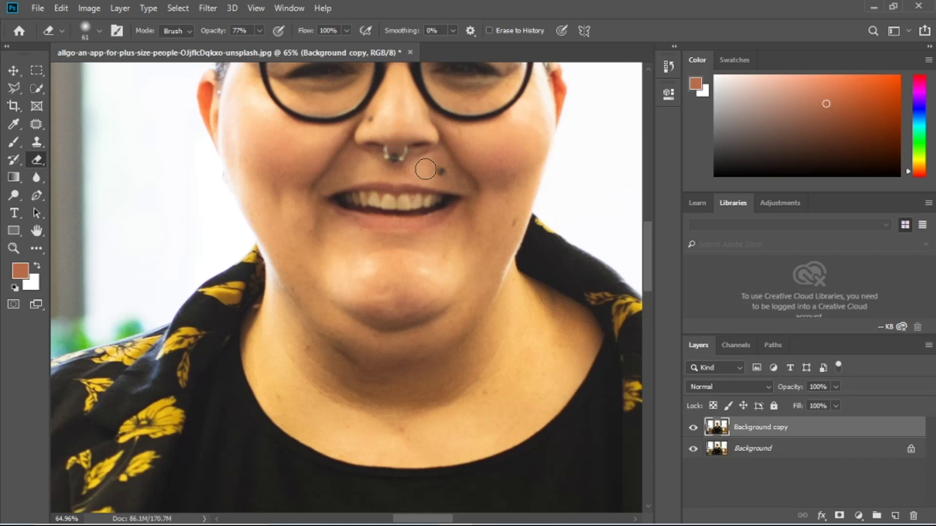
pyautogui.scroll(-2, 477, 262)
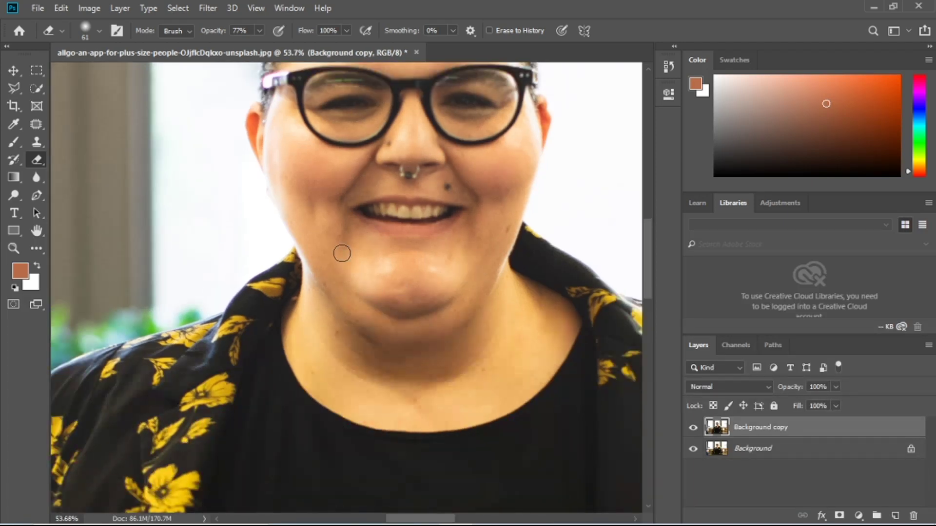
pyautogui.press('alt')
pyautogui.click(21, 89)
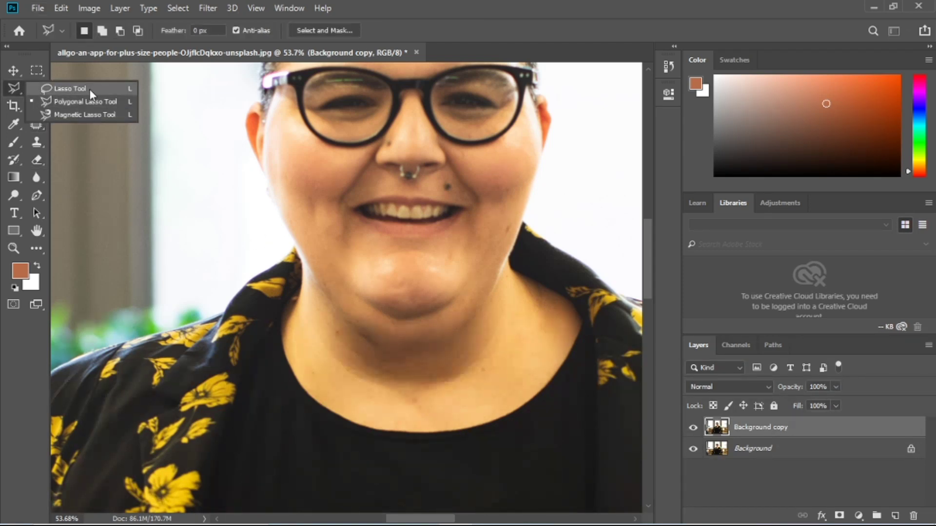
pyautogui.click(91, 101)
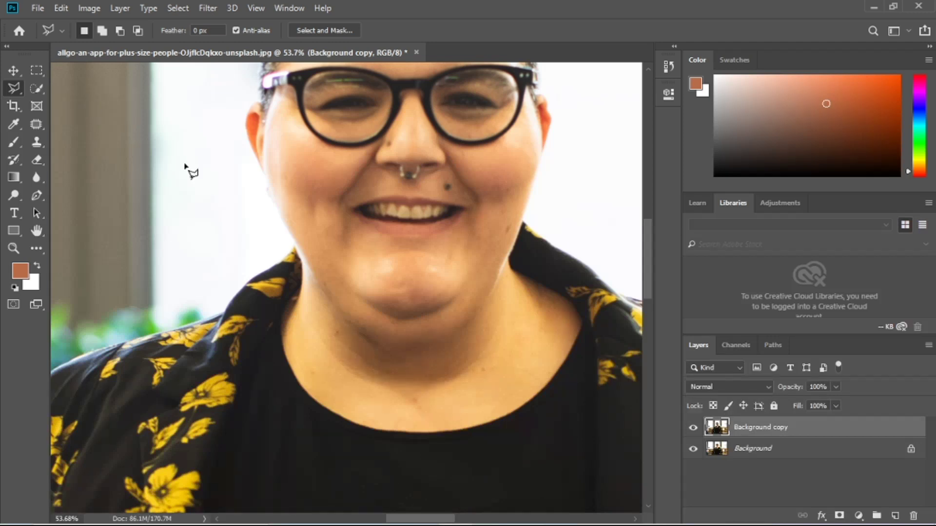
pyautogui.click(296, 231)
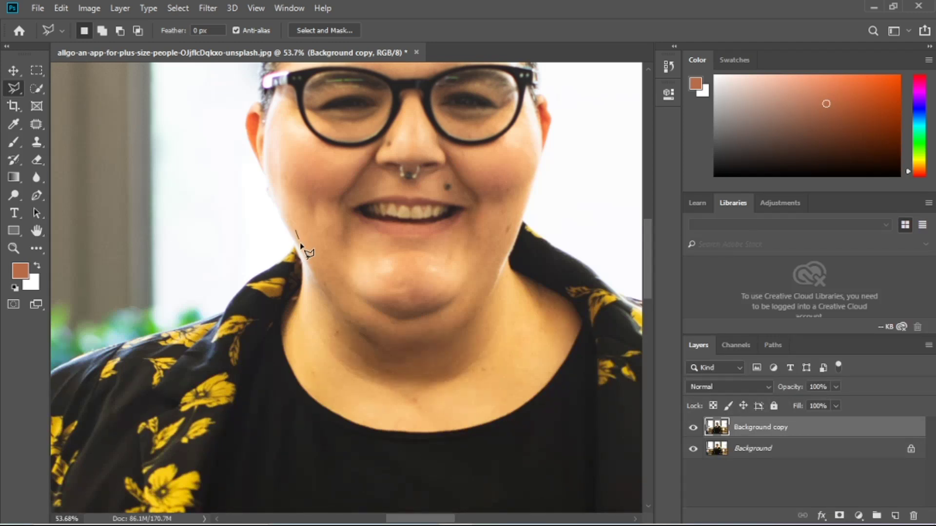
pyautogui.click(305, 278)
pyautogui.click(289, 326)
pyautogui.click(289, 354)
pyautogui.click(315, 396)
pyautogui.click(365, 418)
pyautogui.click(446, 426)
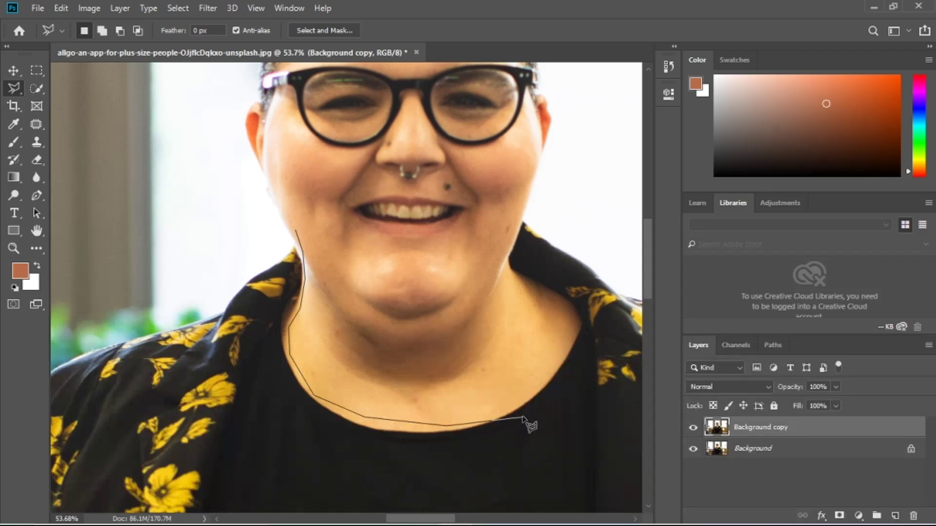
pyautogui.click(523, 401)
pyautogui.click(569, 344)
pyautogui.click(573, 318)
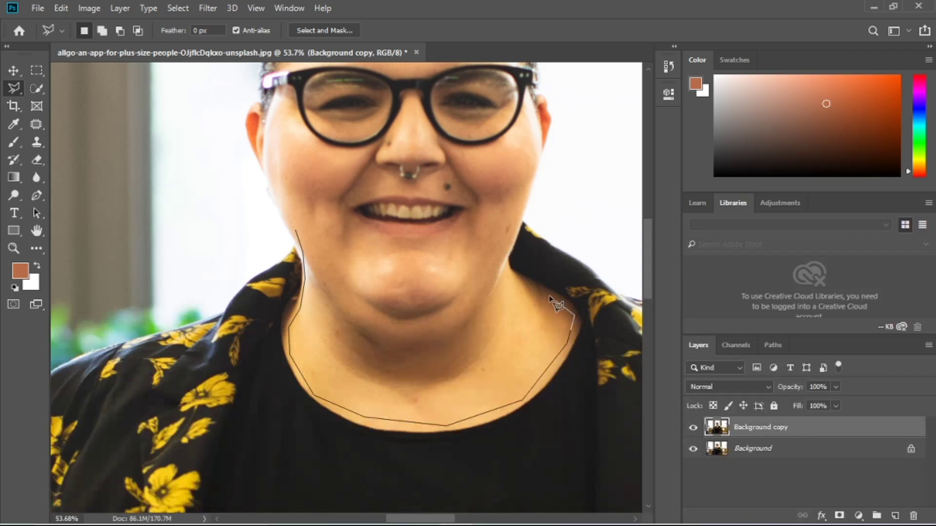
pyautogui.click(551, 292)
pyautogui.click(518, 278)
pyautogui.click(509, 273)
pyautogui.click(502, 235)
pyautogui.click(485, 241)
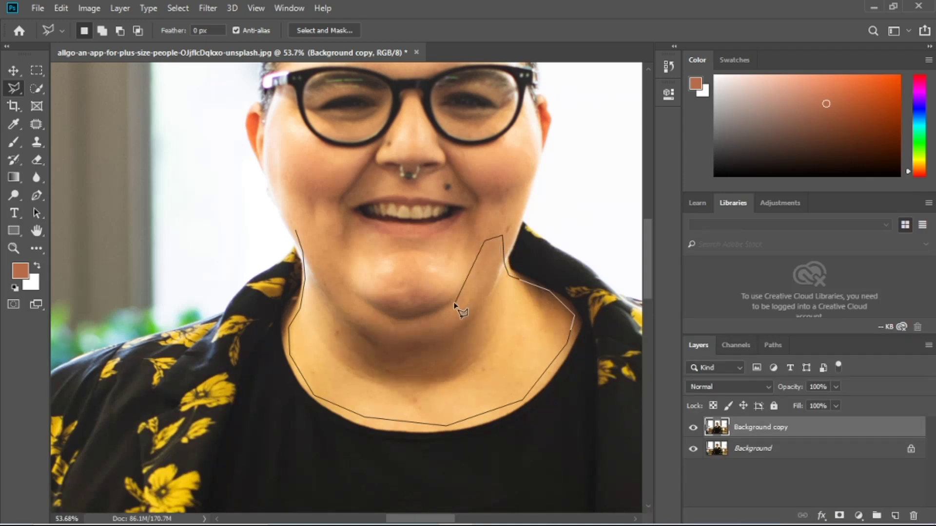
pyautogui.click(444, 309)
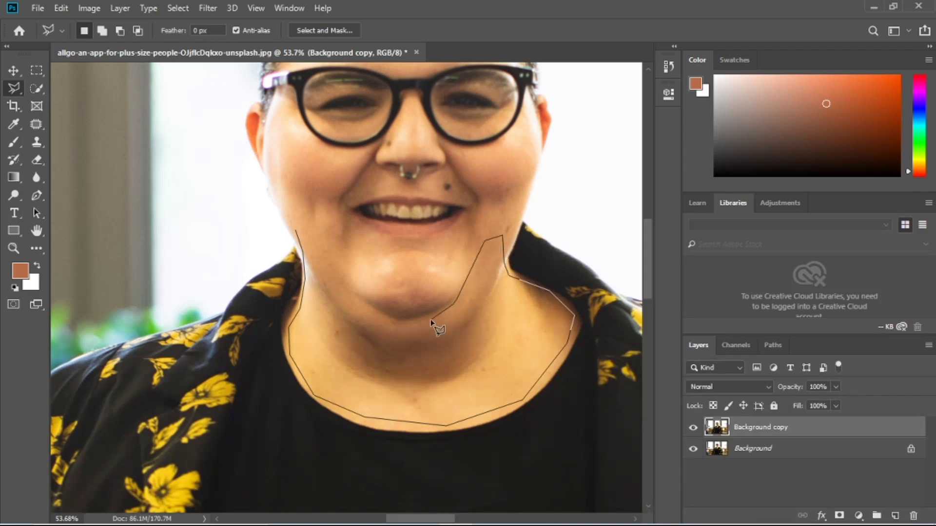
pyautogui.click(404, 322)
pyautogui.click(383, 317)
pyautogui.keyDown('ctrl'); pyautogui.click(310, 236); pyautogui.keyUp('ctrl')
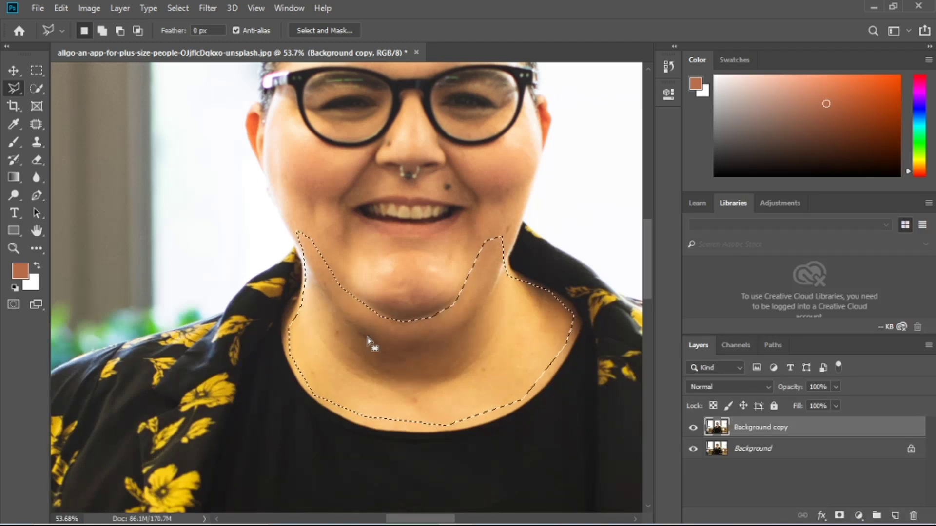
# Switch to the Lasso tool and copy the selected neck area to a new layer
pyautogui.click(14, 90)
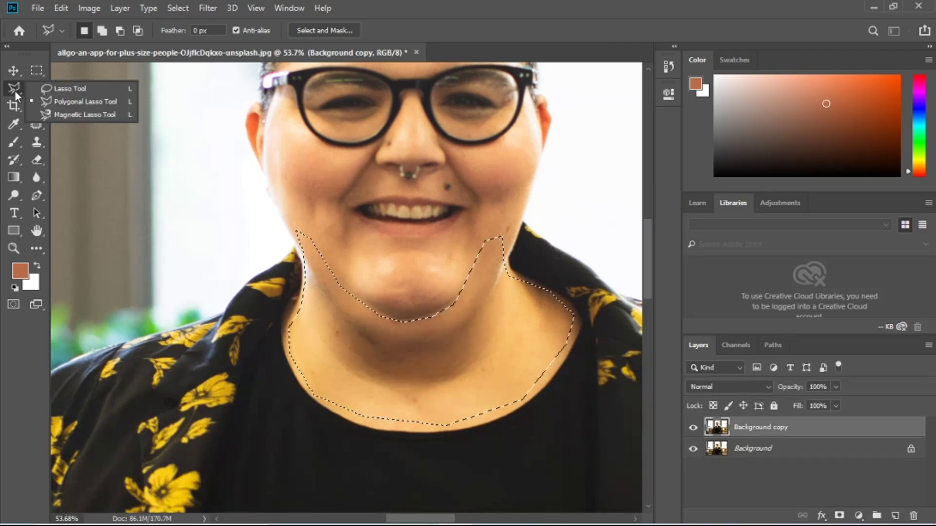
pyautogui.click(67, 90)
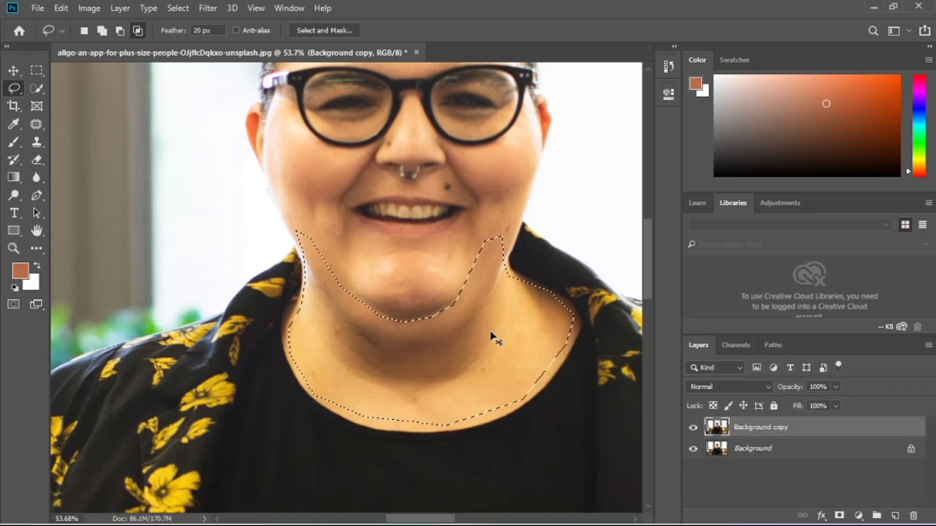
pyautogui.hotkey('ctrl', 'j')
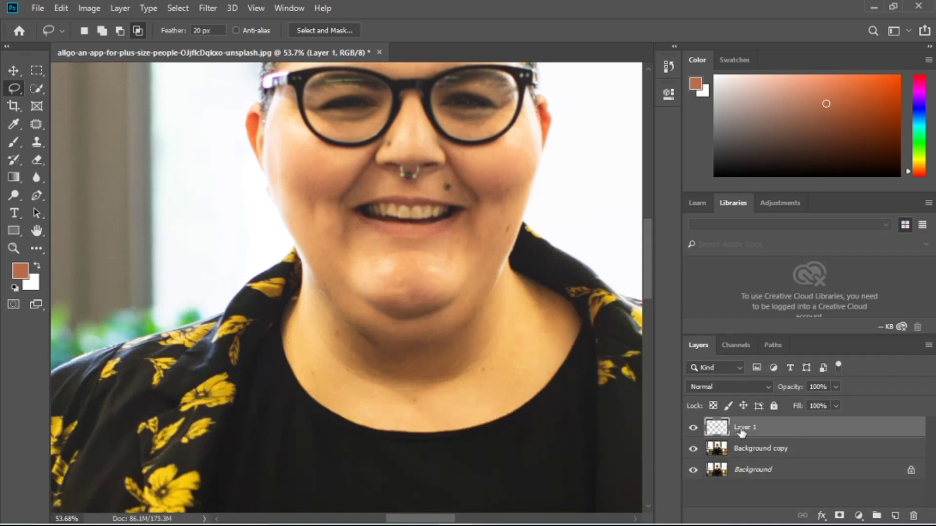
# Duplicate the copied neck layer and clip the duplicate to Layer 1 with a clipping mask
pyautogui.rightClick(779, 442)
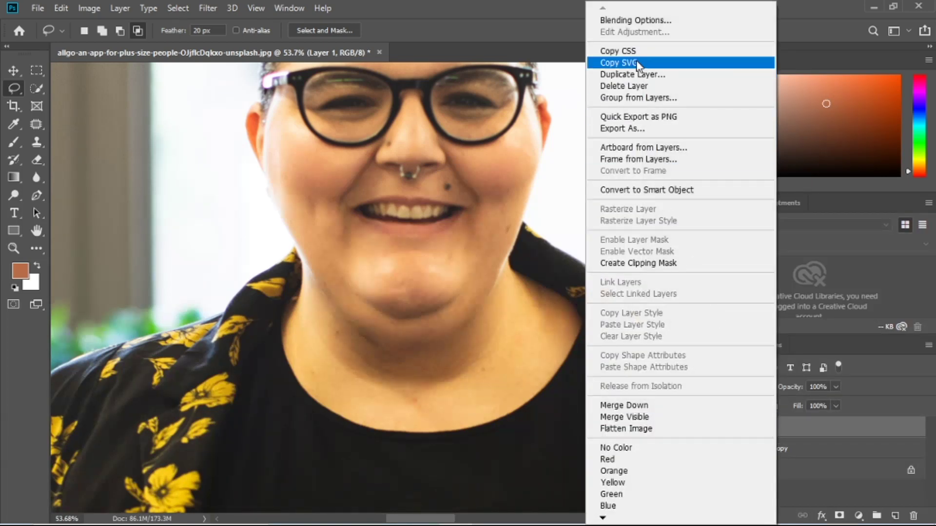
pyautogui.click(638, 78)
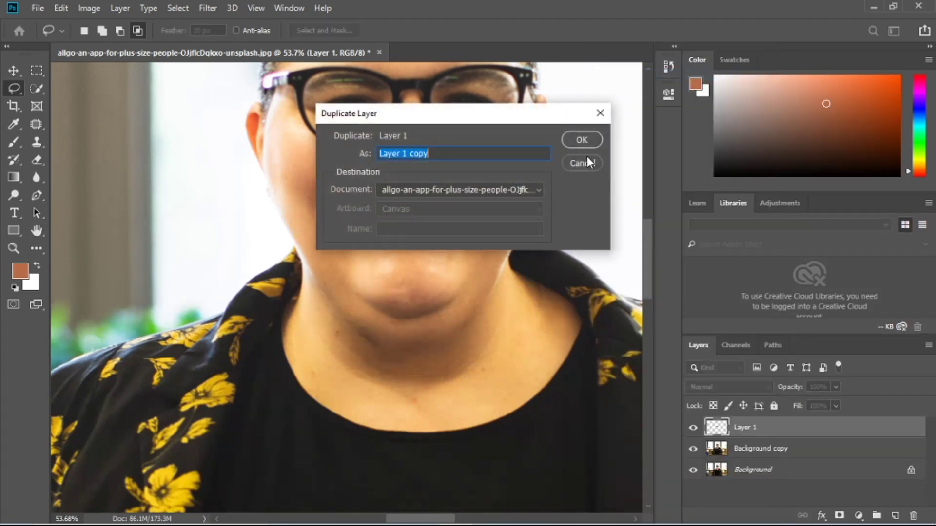
pyautogui.click(582, 141)
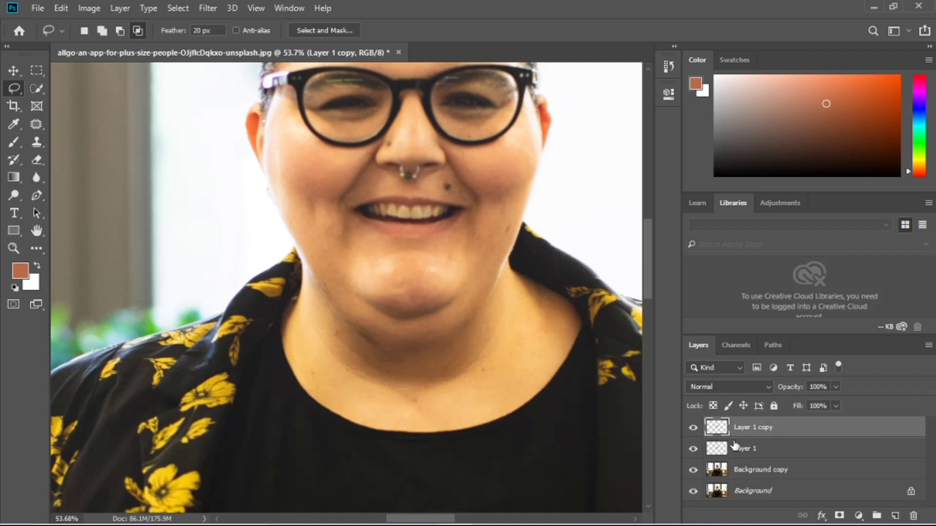
pyautogui.hotkey('ctrl', 't')
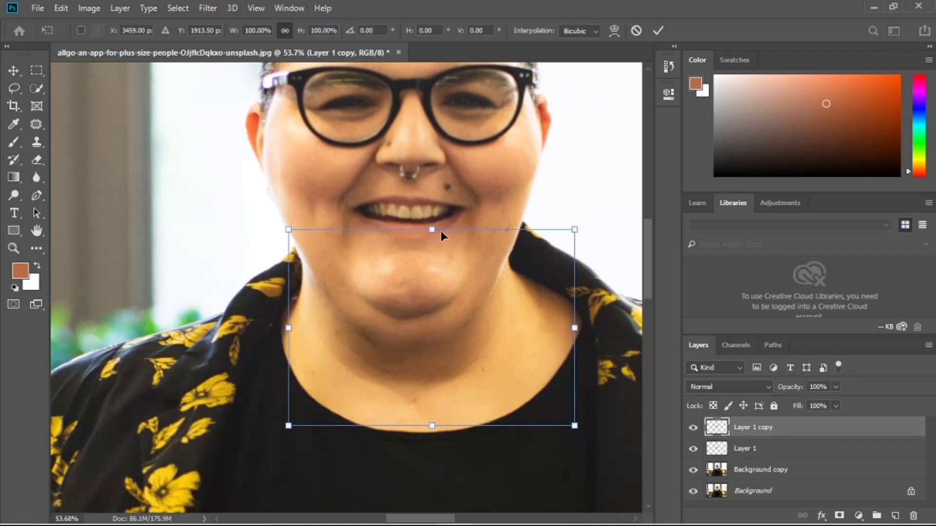
pyautogui.press('l')
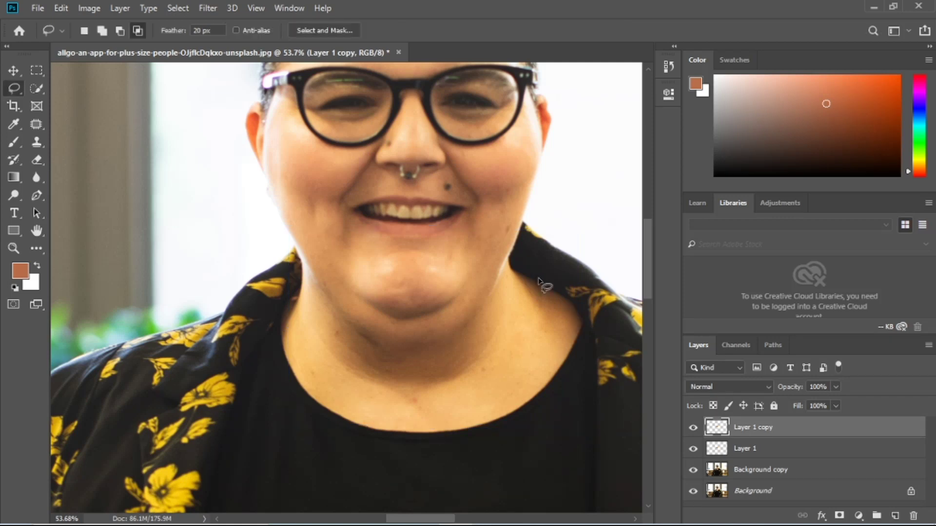
pyautogui.rightClick(753, 435)
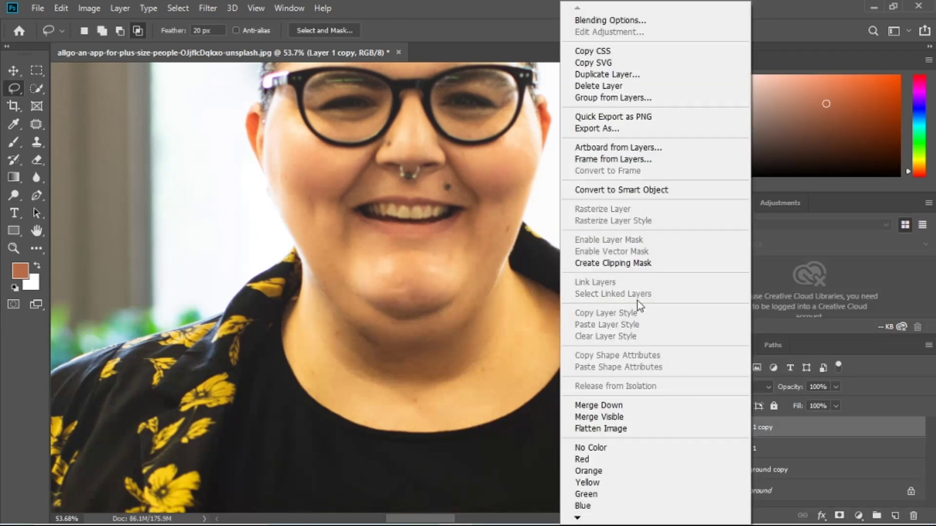
pyautogui.click(625, 266)
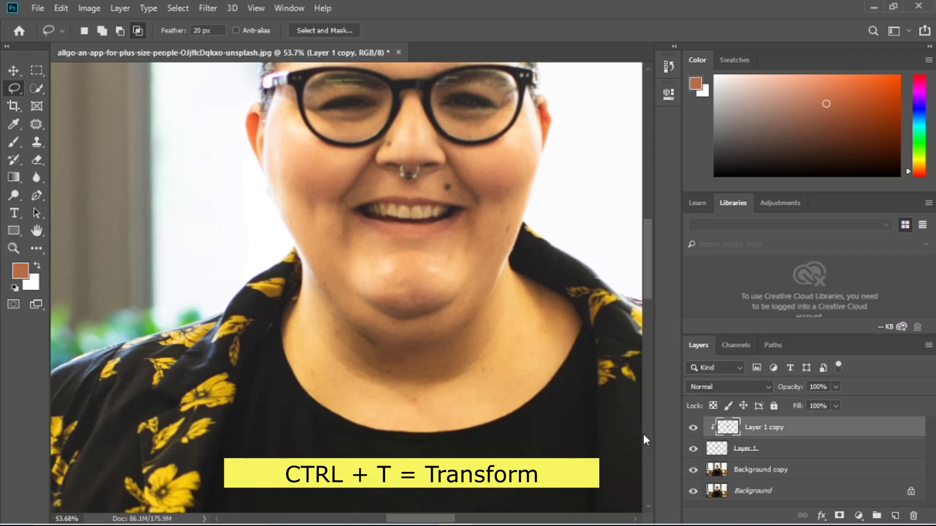
# Stretch the clipped neck copy upward and to both sides with Free Transform, to about 115% width and 122% height
pyautogui.hotkey('ctrl', 't')
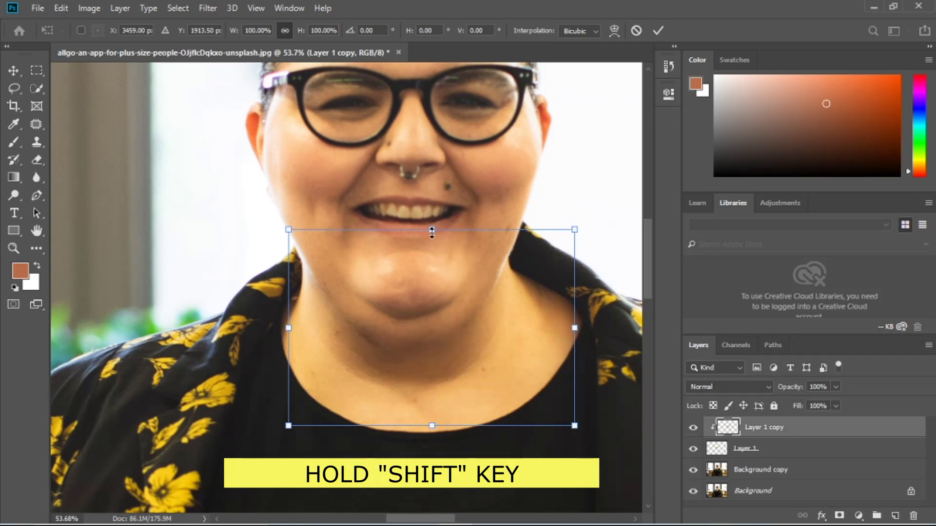
pyautogui.moveTo(432, 230); pyautogui.dragTo(432, 198)
pyautogui.moveTo(575, 311); pyautogui.dragTo(591, 310)
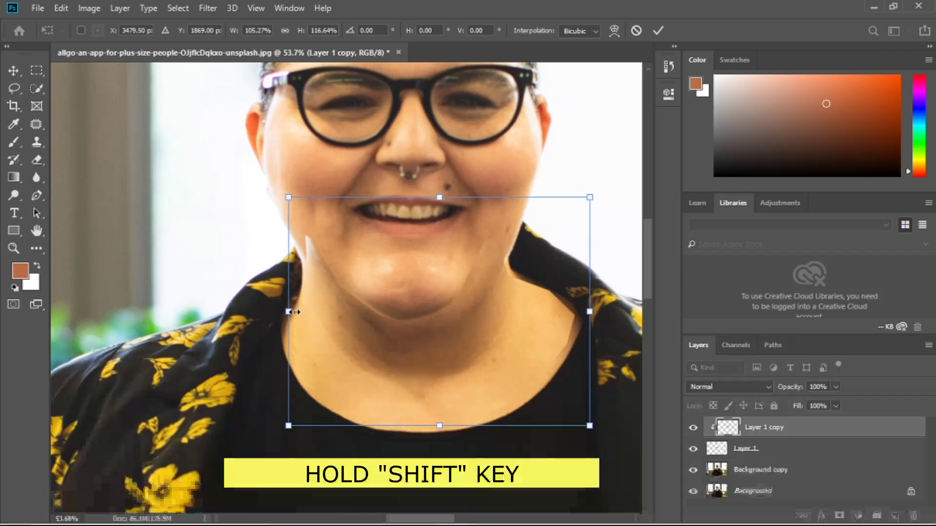
pyautogui.moveTo(286, 311); pyautogui.dragTo(270, 311)
pyautogui.moveTo(431, 199); pyautogui.dragTo(431, 189)
pyautogui.moveTo(589, 305); pyautogui.dragTo(597, 306)
pyautogui.moveTo(271, 306); pyautogui.dragTo(267, 306)
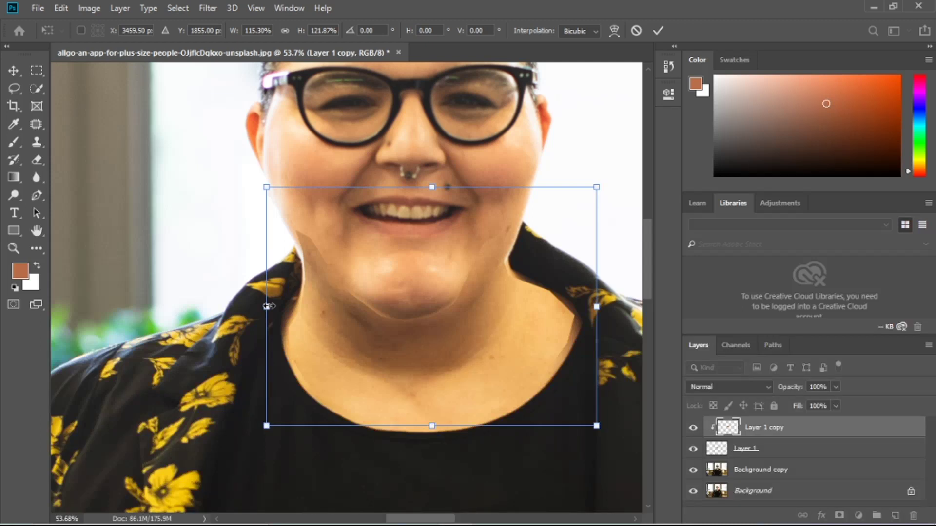
pyautogui.press('Return')
pyautogui.press('l')
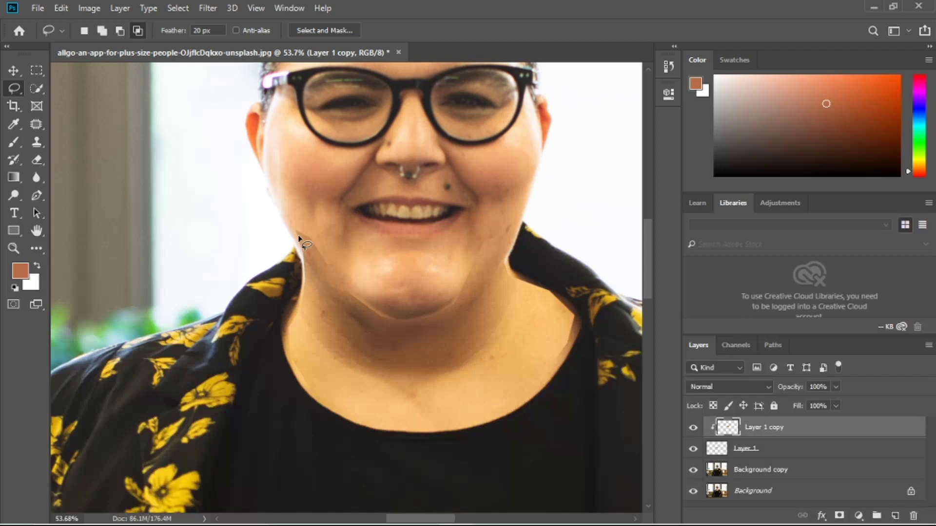
# Erase the visible edges of the stretched neck copy along the jawline with the Eraser tool
pyautogui.click(42, 162)
pyautogui.rightClick(39, 160)
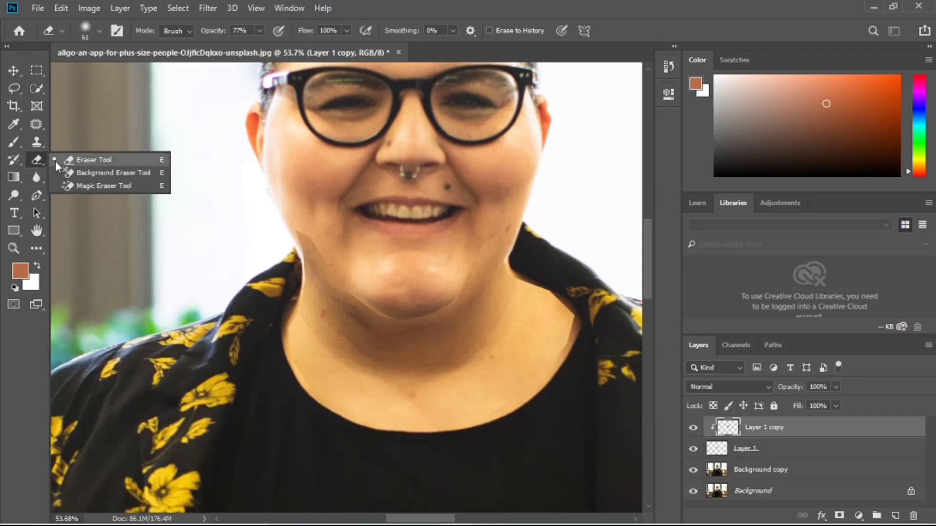
pyautogui.click(127, 157)
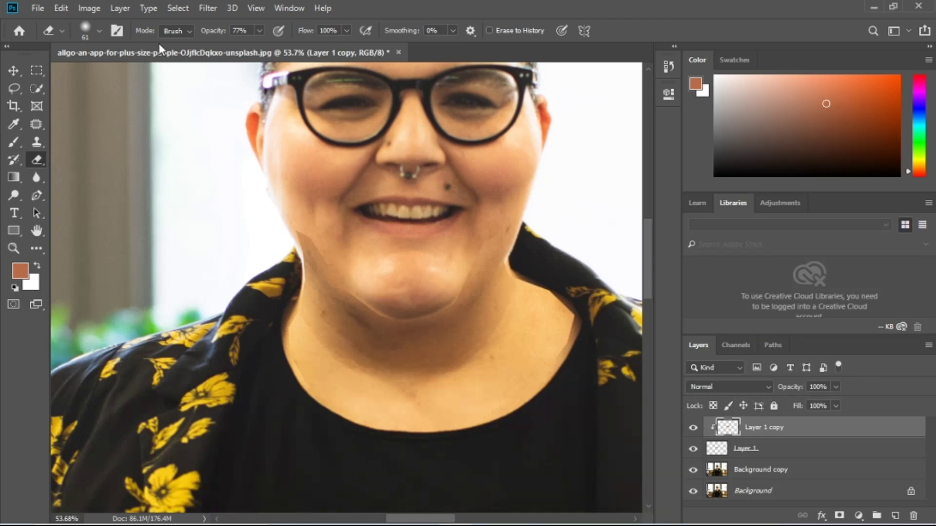
pyautogui.click(259, 31)
pyautogui.click(260, 30)
pyautogui.click(260, 31)
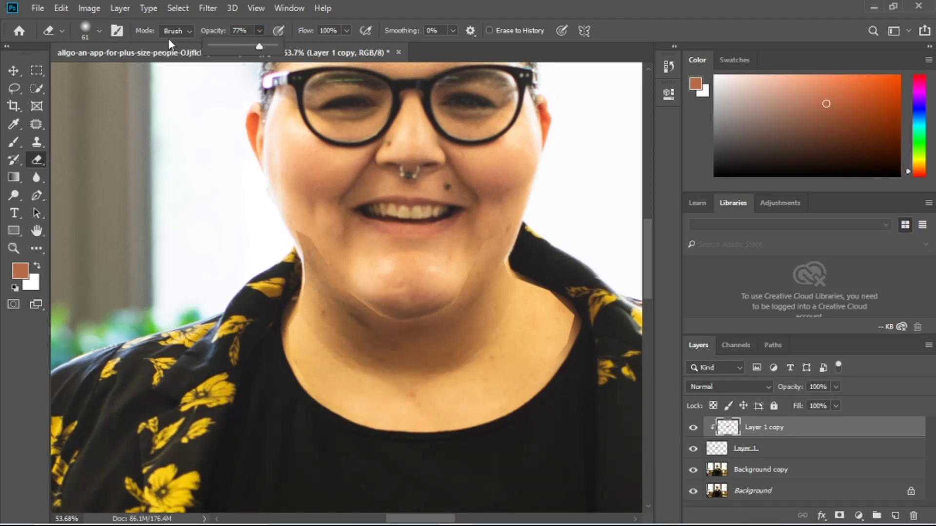
pyautogui.click(101, 30)
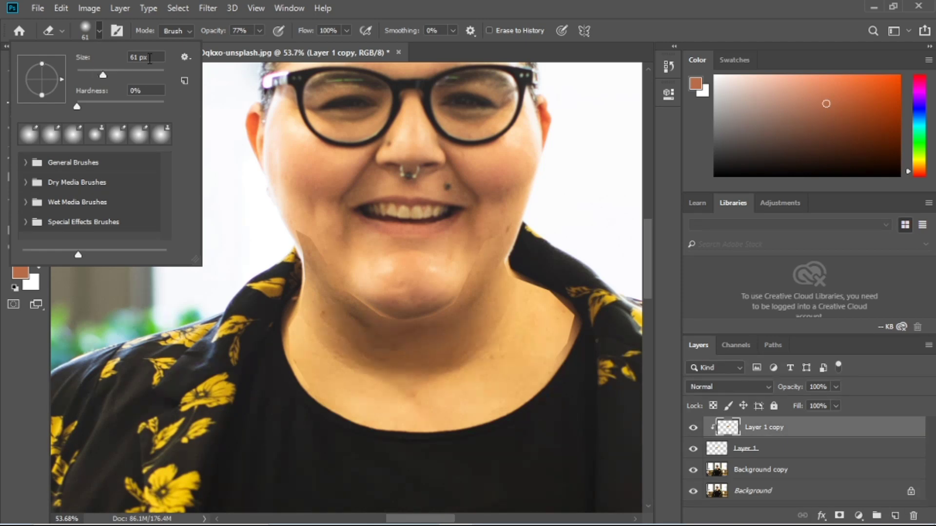
pyautogui.click(440, 189)
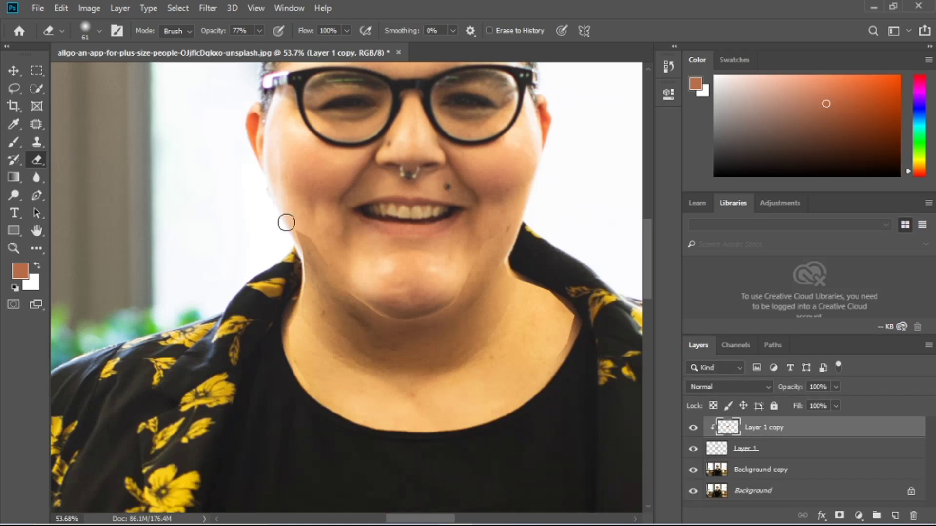
pyautogui.moveTo(294, 226)
pyautogui.mouseDown()
pyautogui.moveTo(305, 346)
pyautogui.moveTo(288, 320)
pyautogui.moveTo(296, 371)
pyautogui.moveTo(294, 363)
pyautogui.moveTo(317, 399)
pyautogui.moveTo(340, 412)
pyautogui.moveTo(404, 425)
pyautogui.moveTo(483, 412)
pyautogui.moveTo(552, 366)
pyautogui.moveTo(573, 338)
pyautogui.moveTo(574, 312)
pyautogui.moveTo(578, 317)
pyautogui.moveTo(575, 332)
pyautogui.moveTo(545, 292)
pyautogui.moveTo(566, 325)
pyautogui.moveTo(574, 316)
pyautogui.moveTo(567, 333)
pyautogui.moveTo(551, 289)
pyautogui.moveTo(523, 276)
pyautogui.moveTo(552, 310)
pyautogui.moveTo(557, 344)
pyautogui.moveTo(553, 290)
pyautogui.moveTo(515, 261)
pyautogui.moveTo(512, 300)
pyautogui.moveTo(513, 256)
pyautogui.moveTo(484, 243)
pyautogui.moveTo(464, 275)
pyautogui.moveTo(514, 229)
pyautogui.moveTo(526, 326)
pyautogui.mouseUp()
pyautogui.moveTo(339, 252)
pyautogui.mouseDown()
pyautogui.moveTo(321, 253)
pyautogui.moveTo(315, 237)
pyautogui.moveTo(338, 277)
pyautogui.moveTo(307, 215)
pyautogui.moveTo(339, 247)
pyautogui.mouseUp()
# Erase the remaining hard edge of the neck copy around the underside of the chin to blend it with the face
pyautogui.scroll(2, 407, 309)
pyautogui.scroll(4, 408, 312)
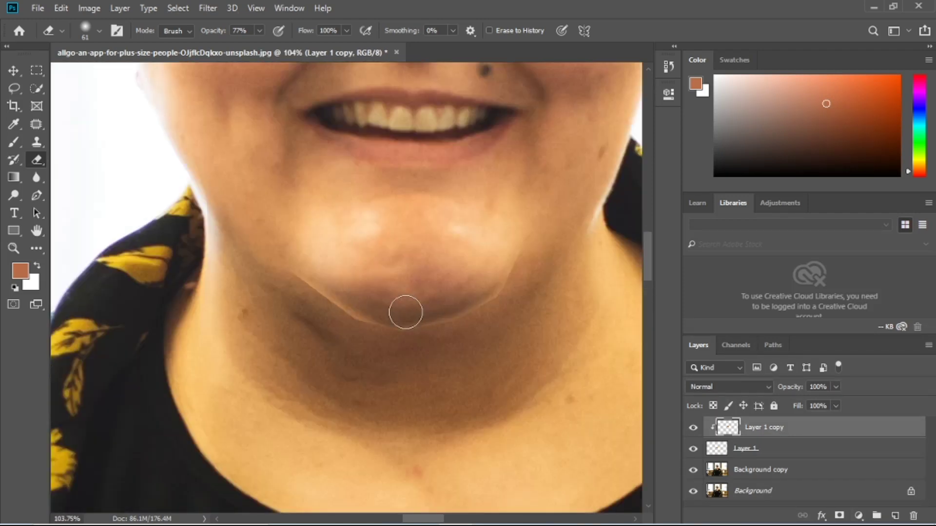
pyautogui.scroll(1, 267, 247)
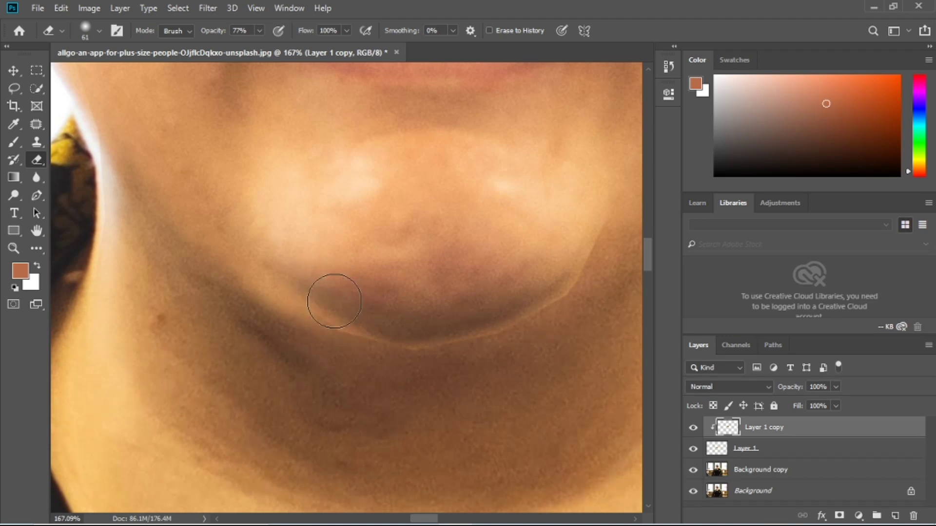
pyautogui.moveTo(365, 318)
pyautogui.mouseDown()
pyautogui.moveTo(432, 331)
pyautogui.moveTo(452, 326)
pyautogui.moveTo(407, 329)
pyautogui.moveTo(472, 318)
pyautogui.moveTo(542, 282)
pyautogui.mouseUp()
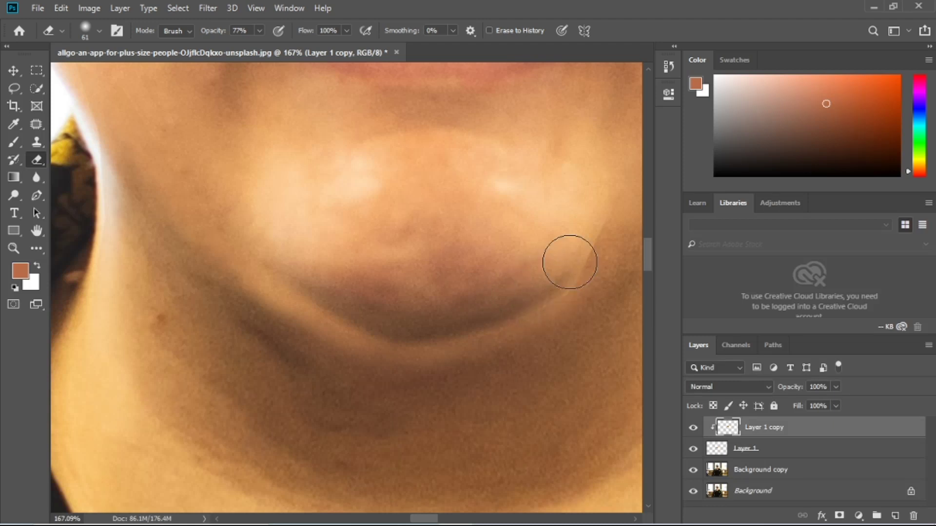
pyautogui.scroll(2, 560, 262)
pyautogui.moveTo(599, 272)
pyautogui.mouseDown()
pyautogui.moveTo(587, 226)
pyautogui.moveTo(567, 292)
pyautogui.moveTo(595, 249)
pyautogui.moveTo(574, 300)
pyautogui.moveTo(539, 317)
pyautogui.mouseUp()
pyautogui.scroll(-5, 448, 323)
pyautogui.scroll(-3, 448, 323)
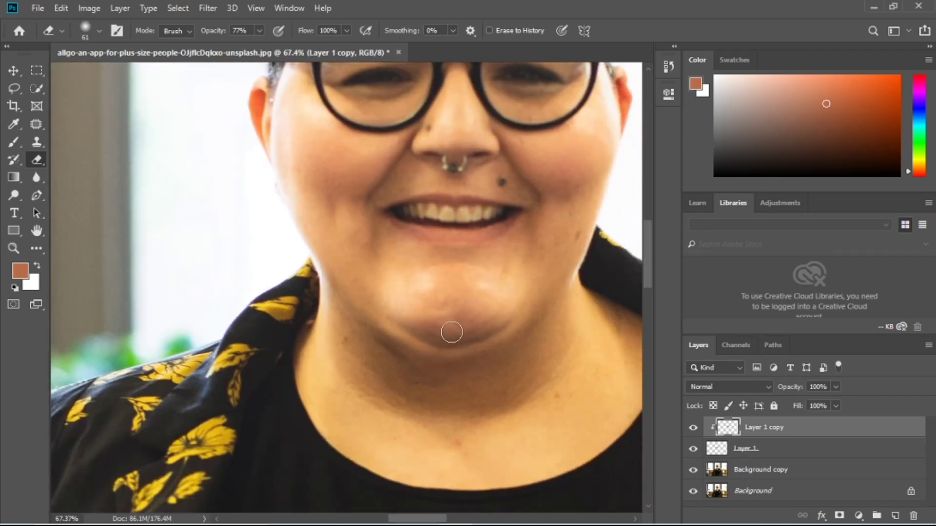
pyautogui.scroll(-1, 464, 330)
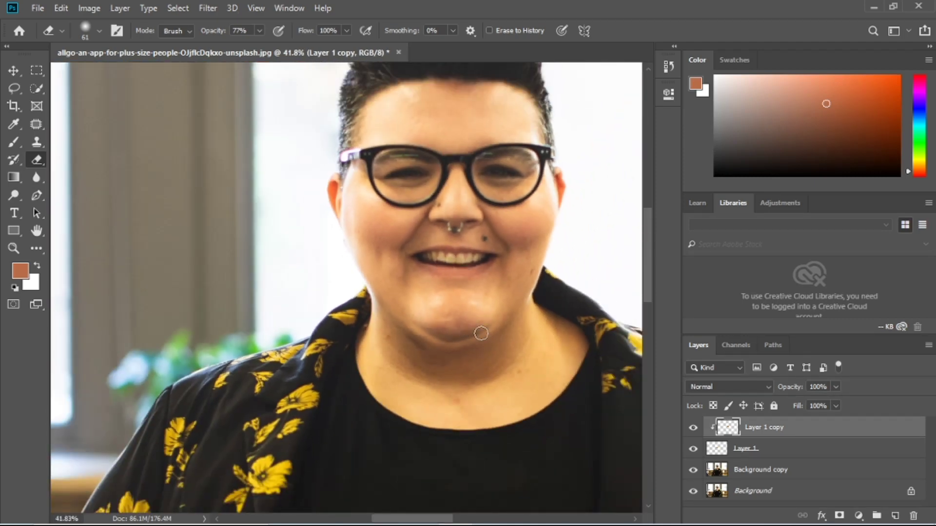
pyautogui.scroll(-1, 482, 337)
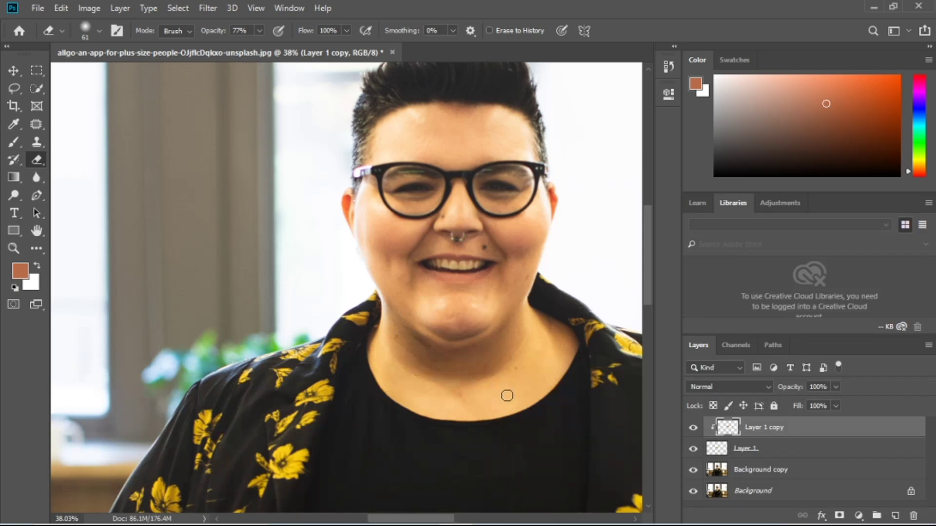
# Merge the clipped neck copy, Layer 1 and Background copy into one layer, keeping the original Background separate
pyautogui.keyDown('shift'); pyautogui.click(780, 452); pyautogui.keyUp('shift')
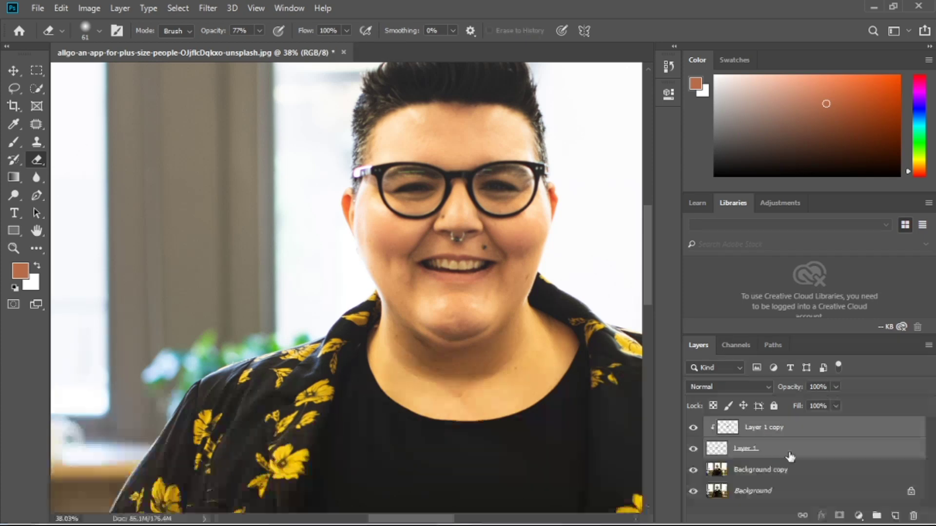
pyautogui.keyDown('shift'); pyautogui.click(790, 473); pyautogui.keyUp('shift')
pyautogui.rightClick(789, 473)
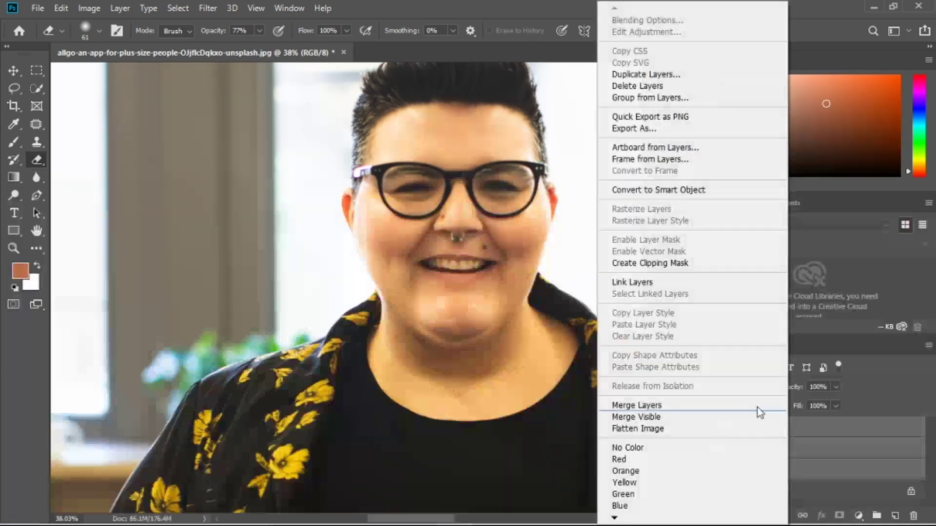
pyautogui.click(636, 416)
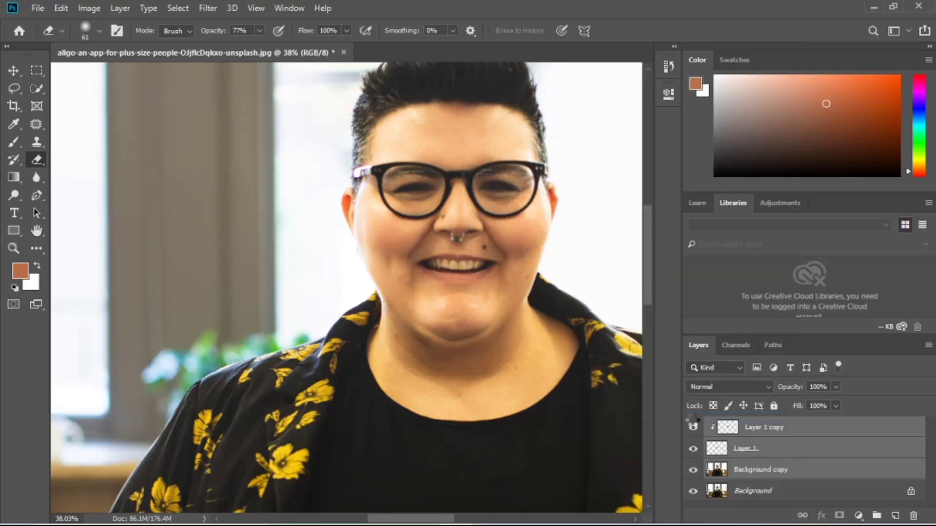
pyautogui.hotkey('ctrl', 'z')
pyautogui.rightClick(788, 449)
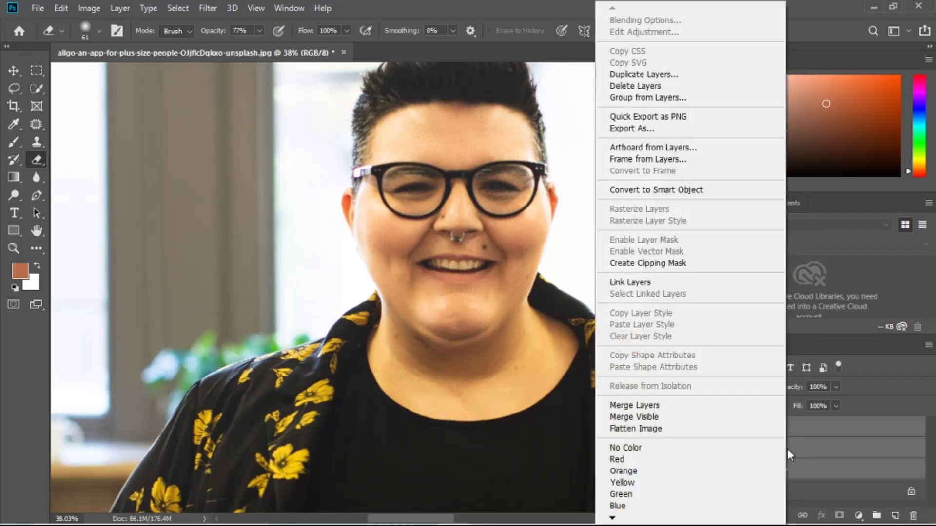
pyautogui.click(656, 405)
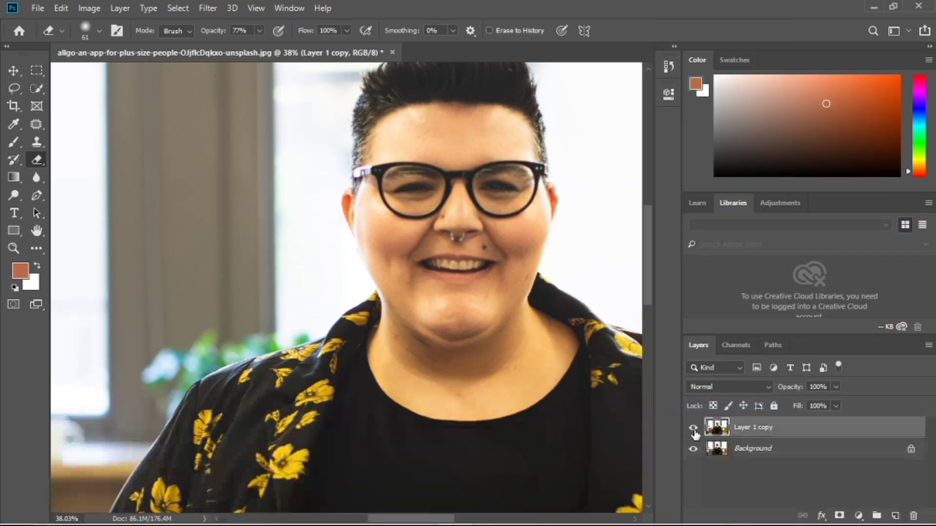
# Compare the retouched portrait with the original by hiding the merged layer and showing it again
pyautogui.click(694, 429)
pyautogui.click(693, 429)
pyautogui.scroll(-2, 491, 286)
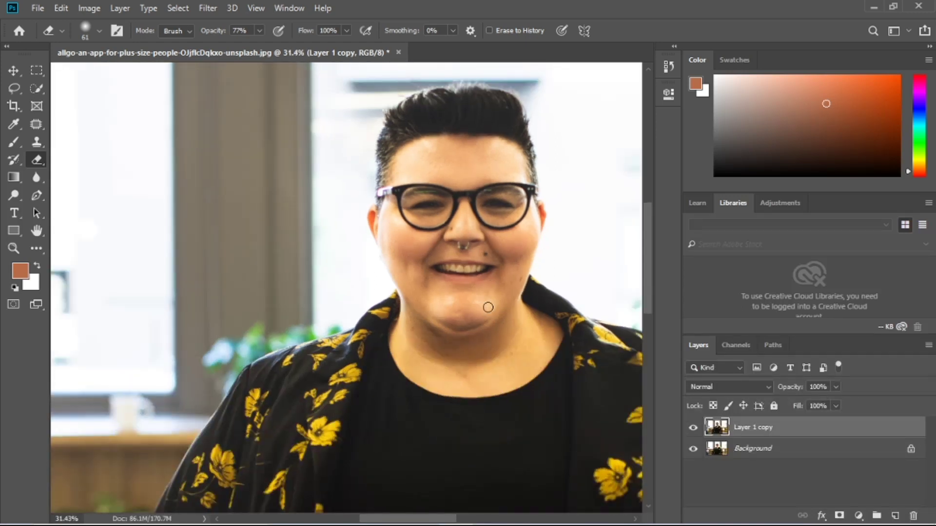
pyautogui.moveTo(418, 519); pyautogui.dragTo(436, 520)
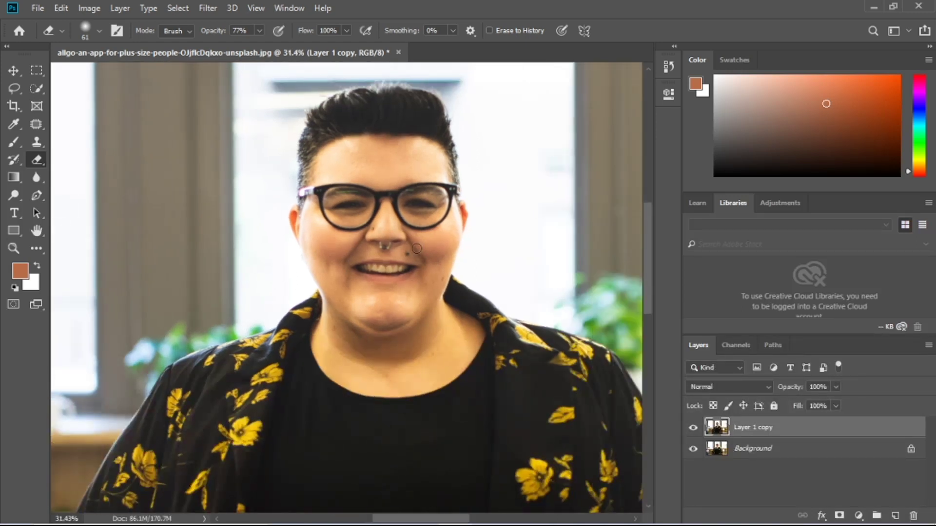
# Save a JPEG copy of the portrait to the Desktop as Project with image quality 10
pyautogui.click(37, 9)
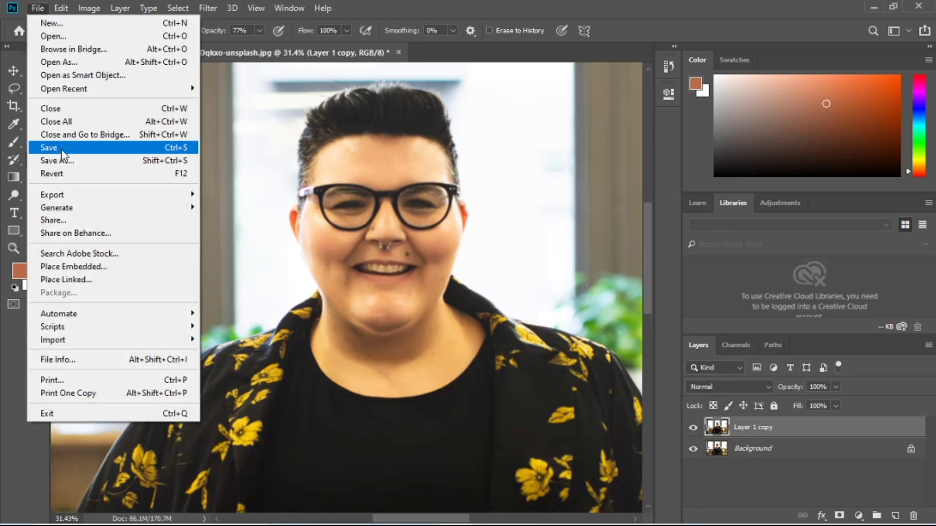
pyautogui.click(66, 161)
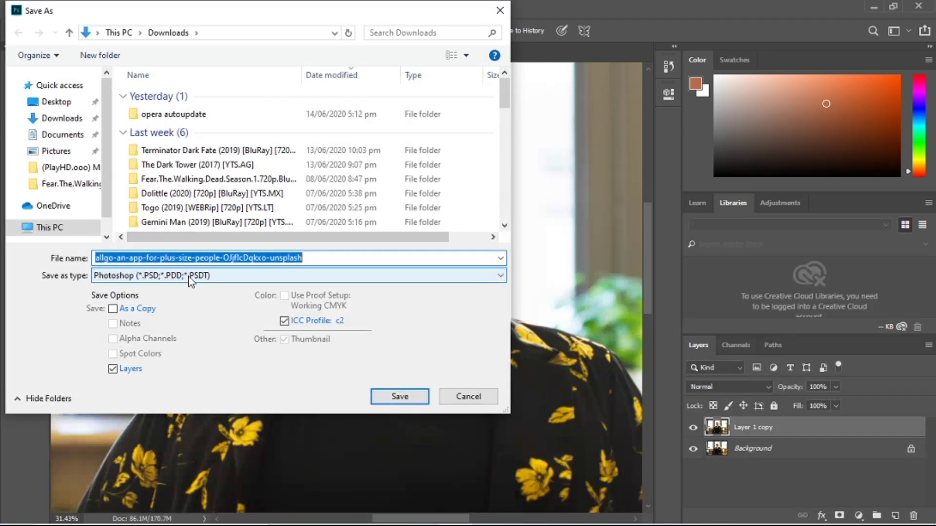
pyautogui.click(186, 276)
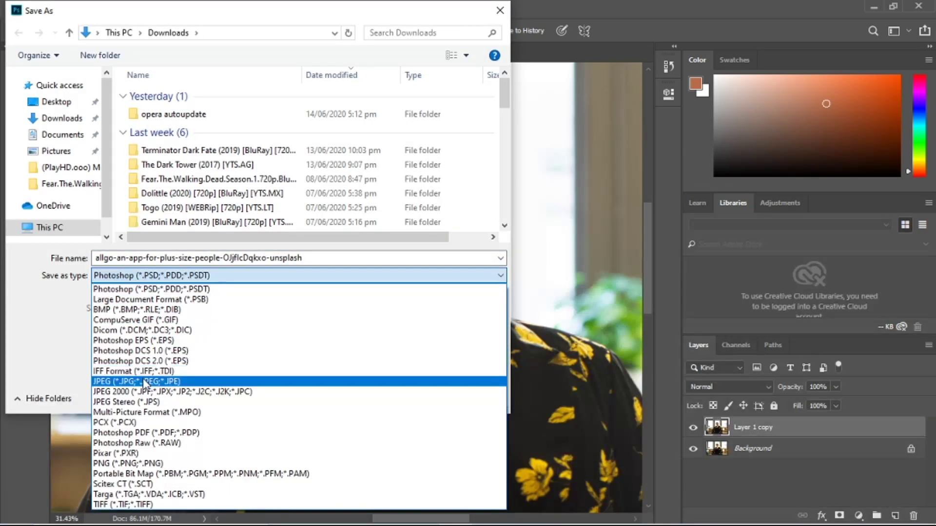
pyautogui.click(128, 382)
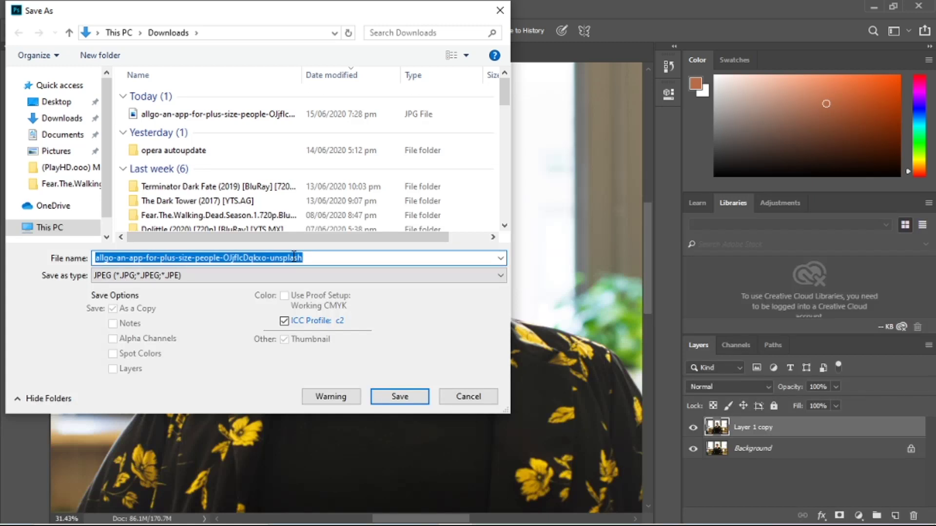
pyautogui.press('BackSpace')
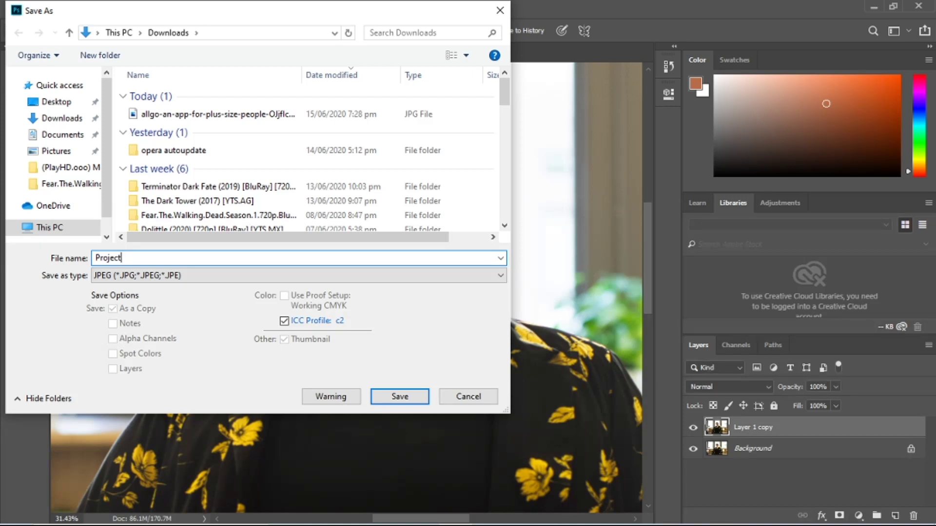
pyautogui.click(50, 101)
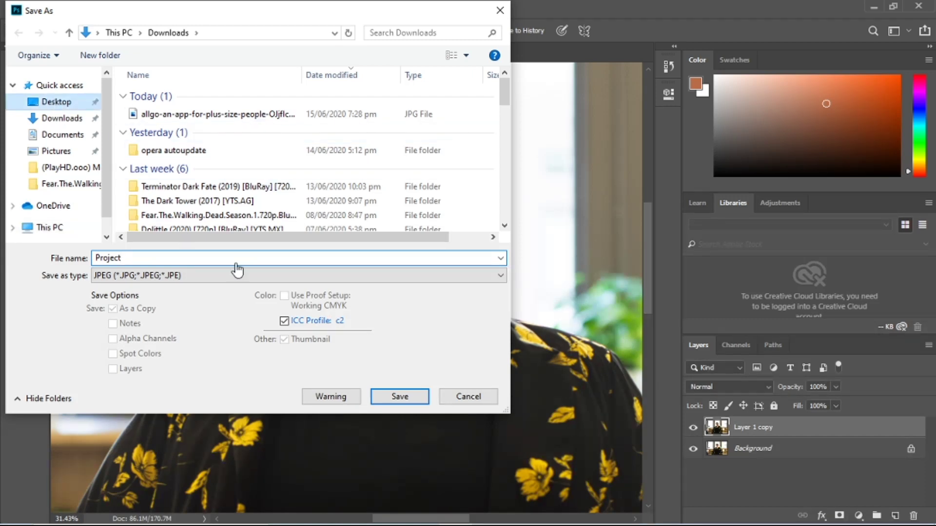
pyautogui.click(400, 396)
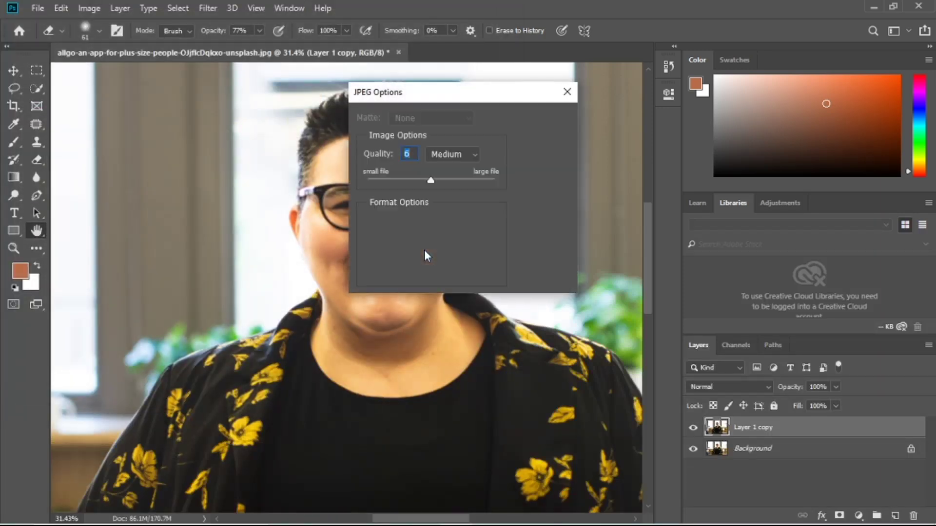
pyautogui.click(473, 180)
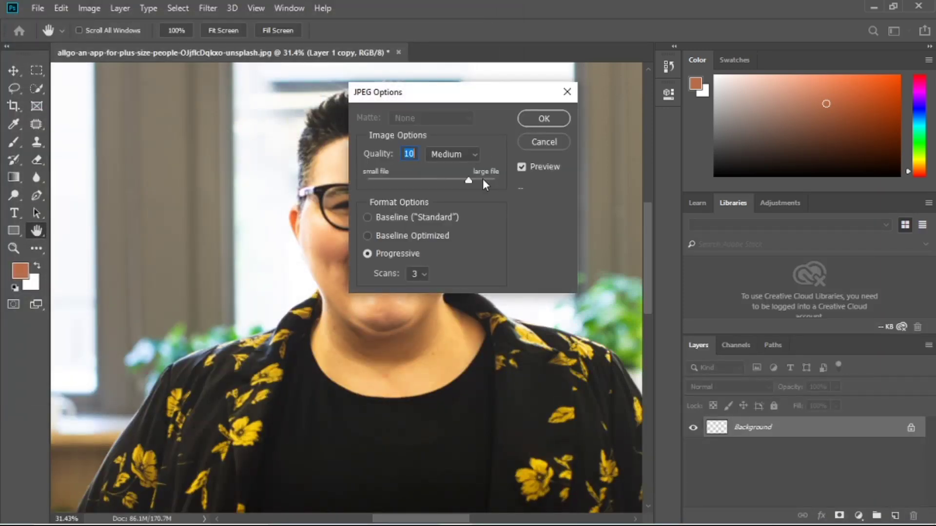
pyautogui.click(543, 119)
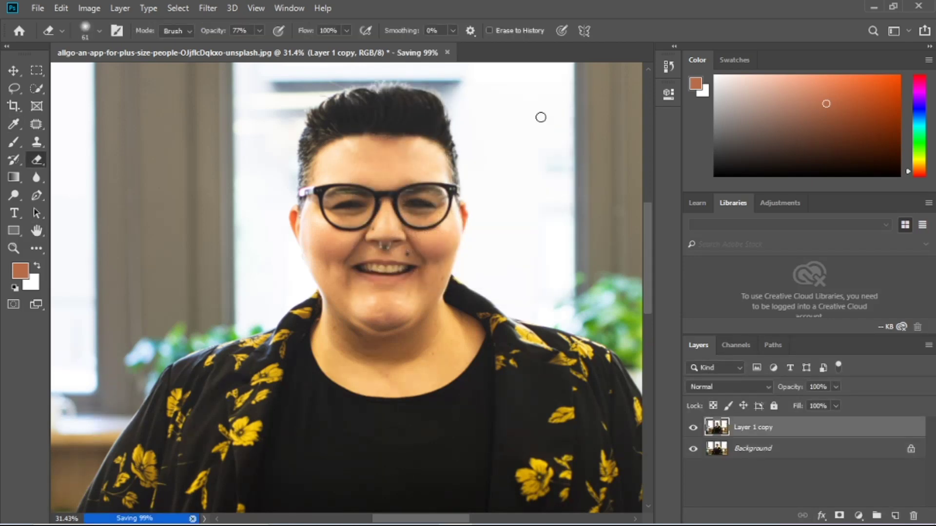